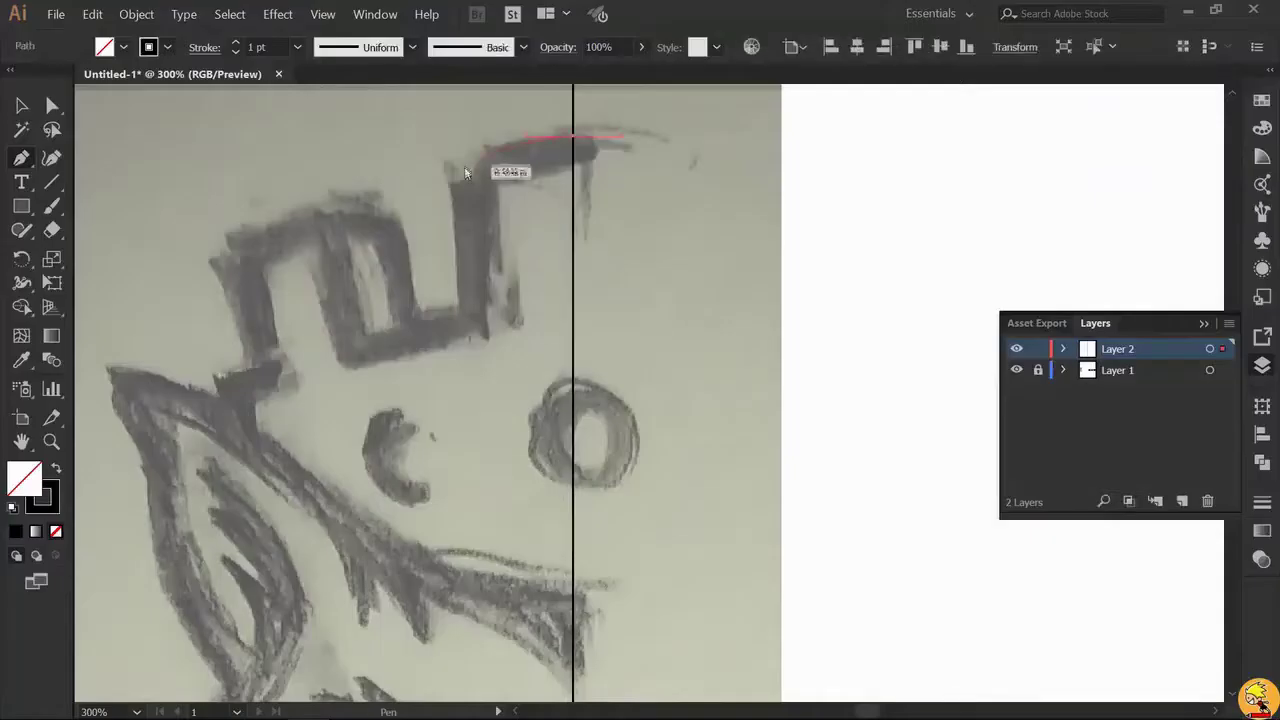
Place the first Pen anchor on the top edge of the sketched crown on Layer 2.
left_click(458, 163)
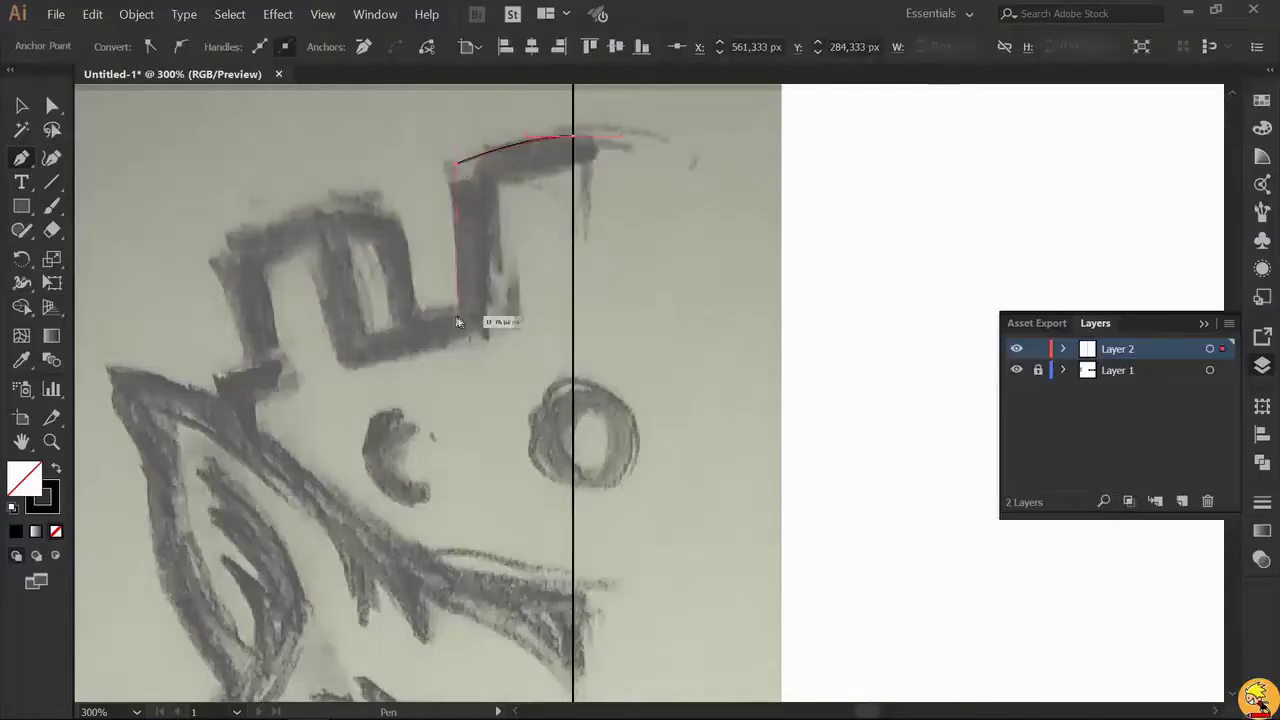
Pen-trace the left half of the crown edge and the curved cheek fur.
scroll(245, 288, "left", 3)
scroll(335, 349, "left", 4)
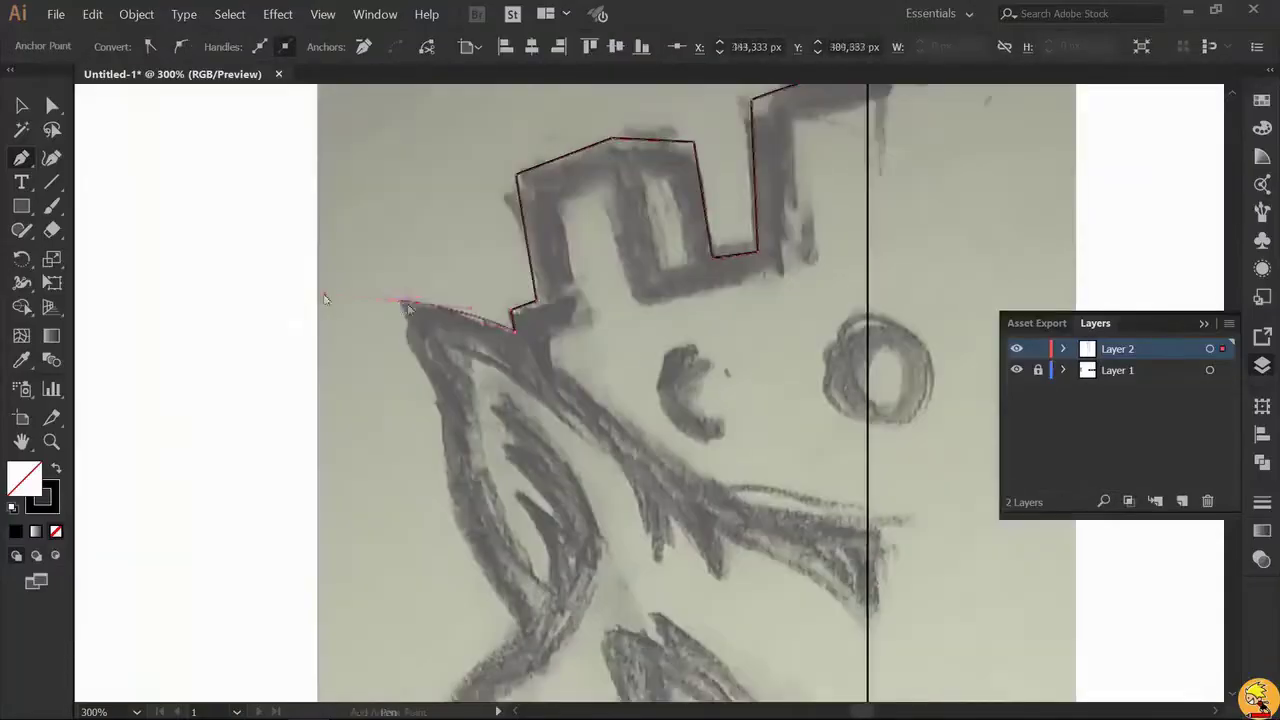
scroll(329, 294, "down", 4)
scroll(471, 251, "down", 2)
left_click(470, 182)
scroll(610, 478, "down", 5)
scroll(590, 300, "left", 2)
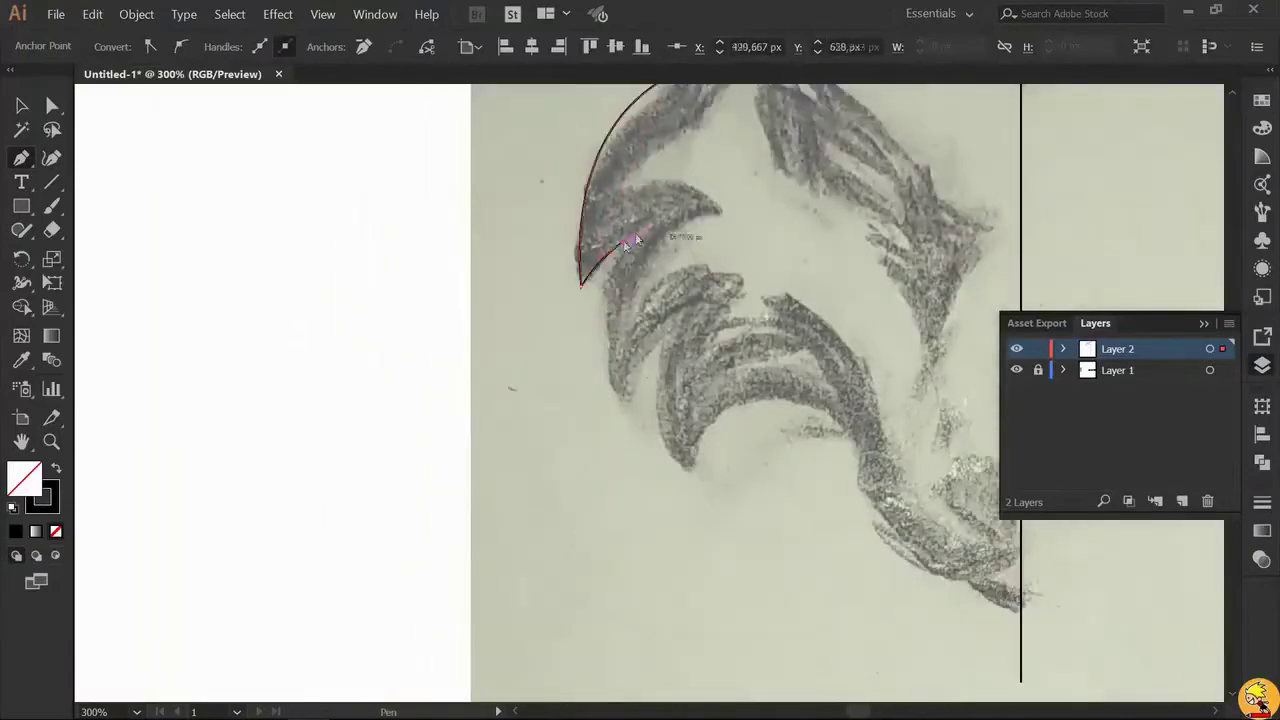
scroll(754, 406, "down", 3)
scroll(754, 406, "right", 2)
left_click_drag(760, 322, 780, 410)
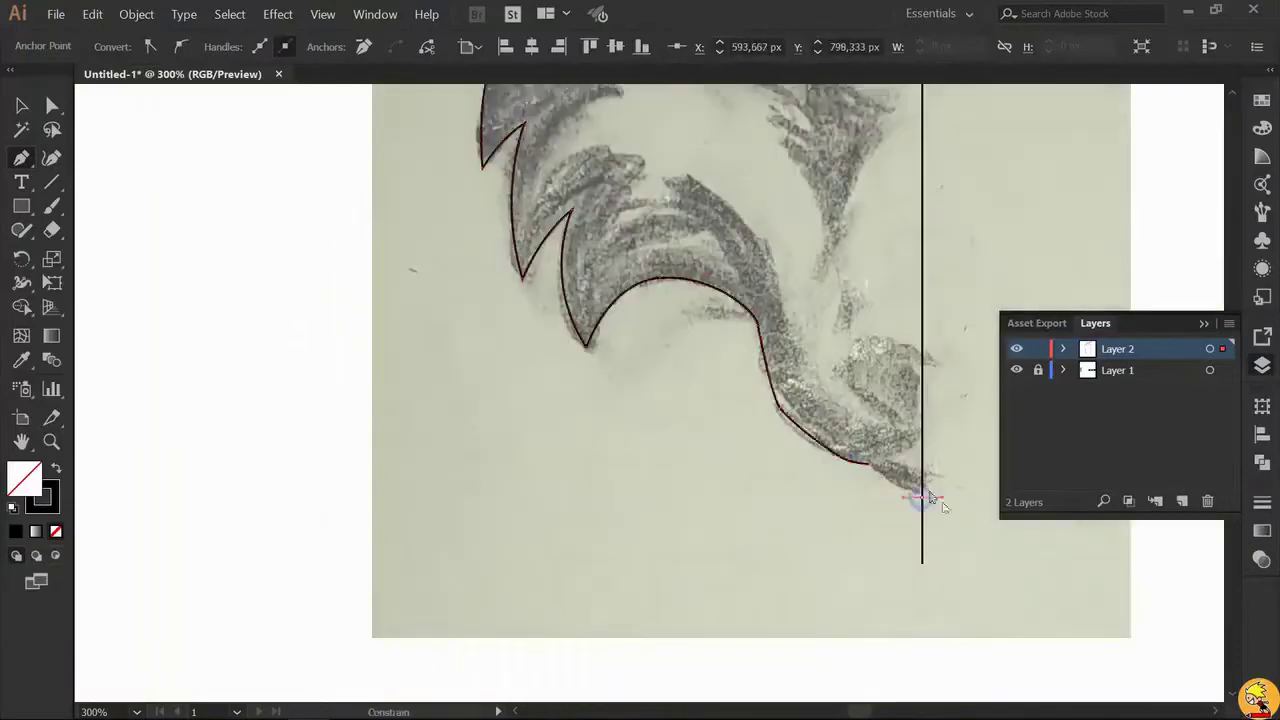
scroll(929, 497, "up", 8)
scroll(900, 400, "right", 2)
Reflect a copy of the traced half outline to form the symmetrical right side.
key("o")
scroll(608, 320, "up", 5)
scroll(608, 320, "right", 2)
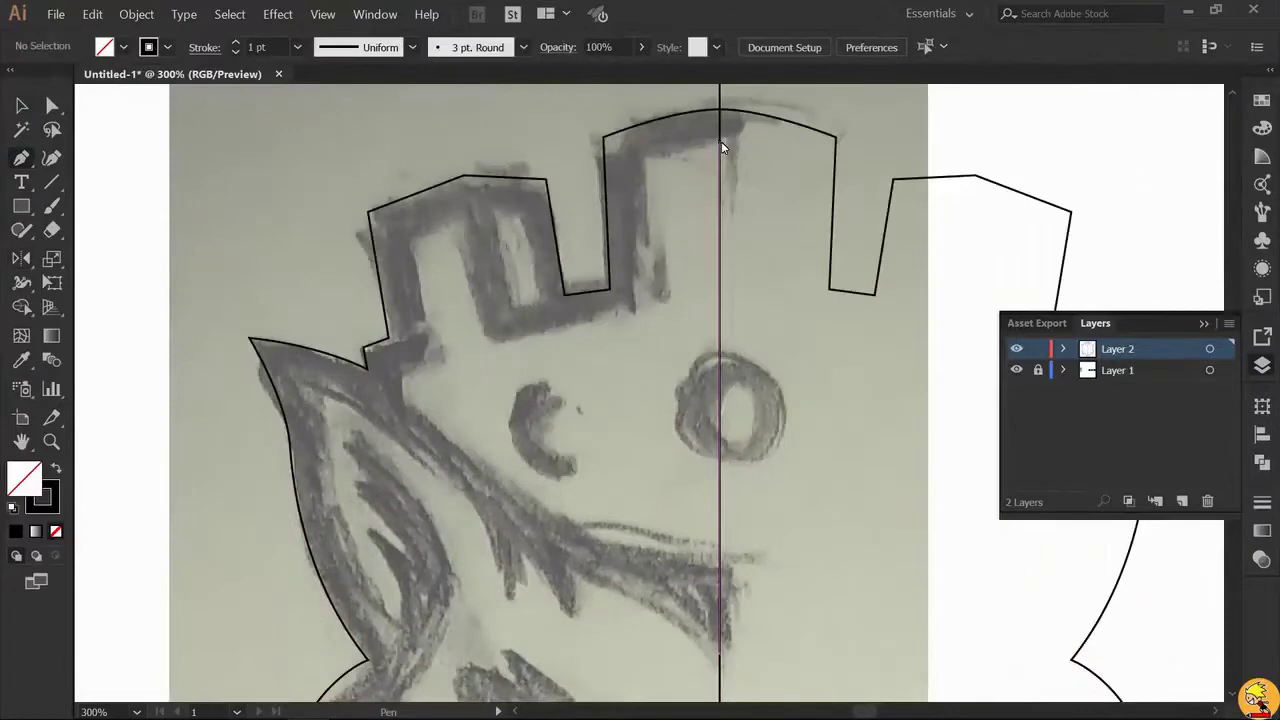
left_click(721, 141, "ctrl")
left_click(719, 148, "alt")
key("alt+c")
Trace the crown's inner band path along the brim.
key("ctrl+shift+a")
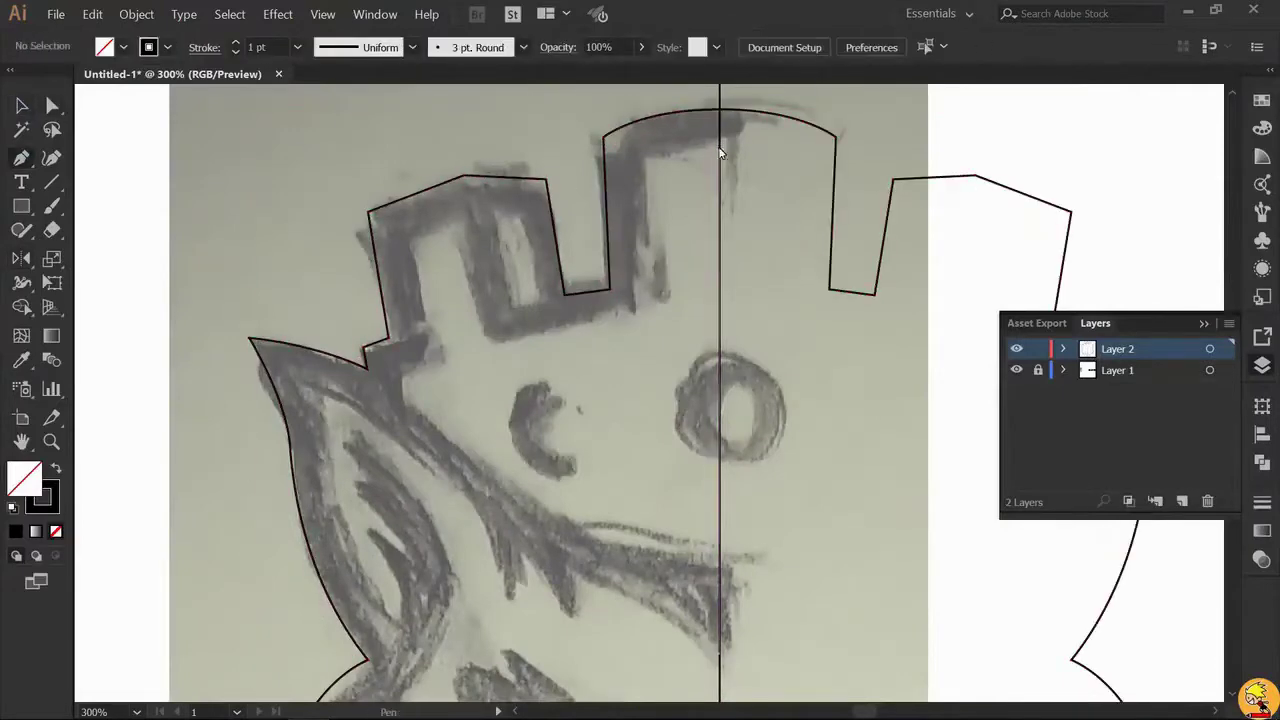
key("p")
left_click(718, 148)
left_click(633, 160)
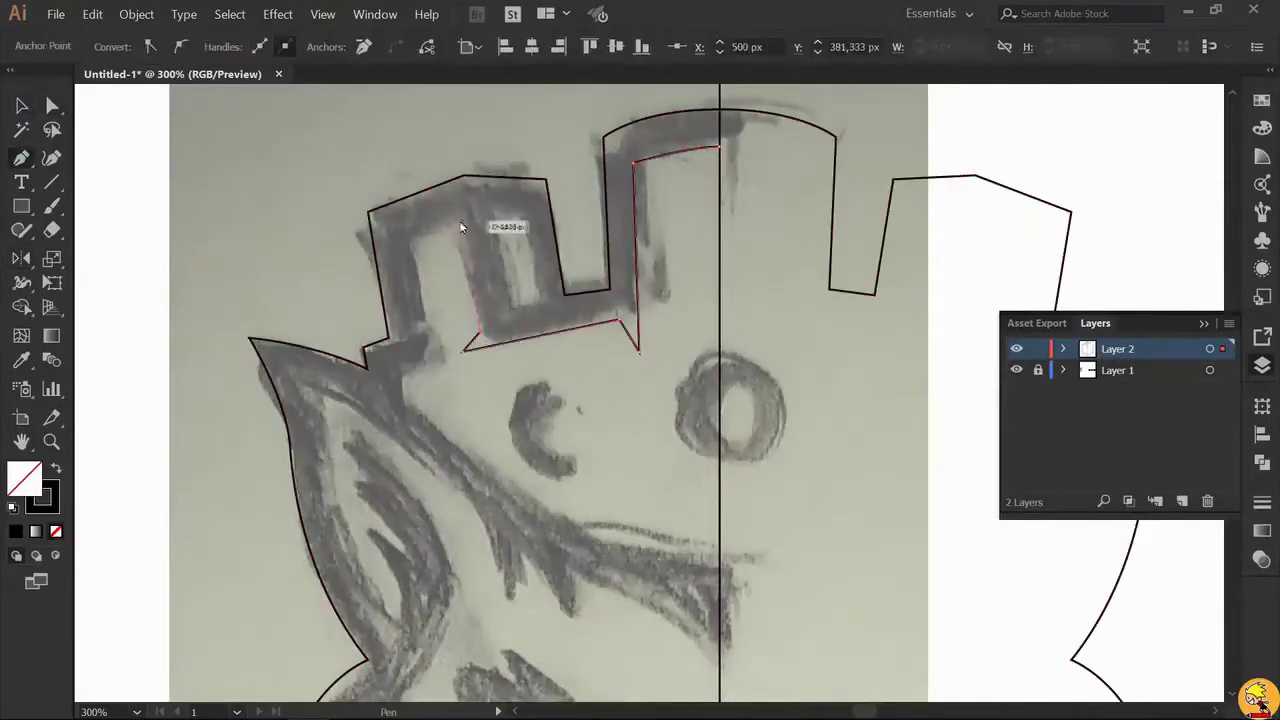
left_click(421, 367)
scroll(470, 350, "down", 4)
left_click(716, 414)
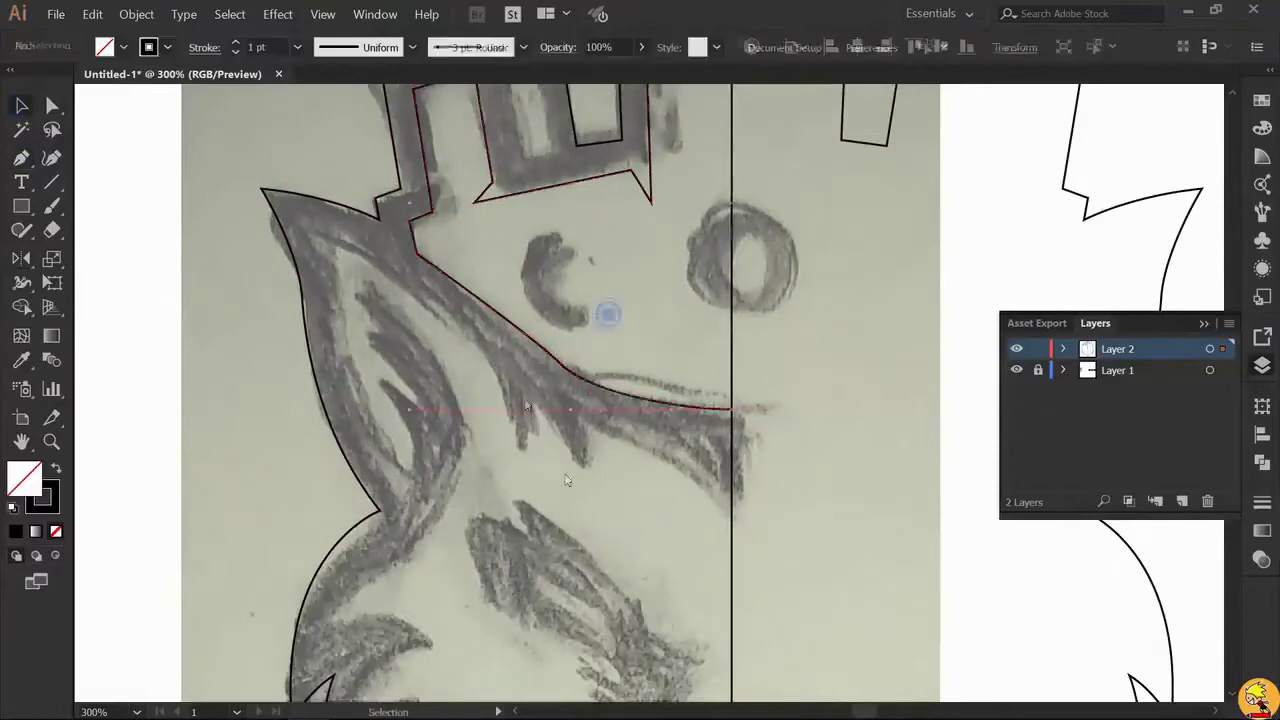
scroll(608, 309, "up", 3)
scroll(608, 309, "left", 2)
Draw a closed crown window shape and mirror a copy to the right.
left_click(440, 245)
left_click(406, 245)
left_click(418, 338)
left_click(440, 245)
left_click(630, 348, "alt")
key("alt+c")
key("ctrl+shift+a")
key("v")
Circle both eyes with the Ellipse tool and begin a cheek-fur streak path.
scroll(713, 395, "up", 5)
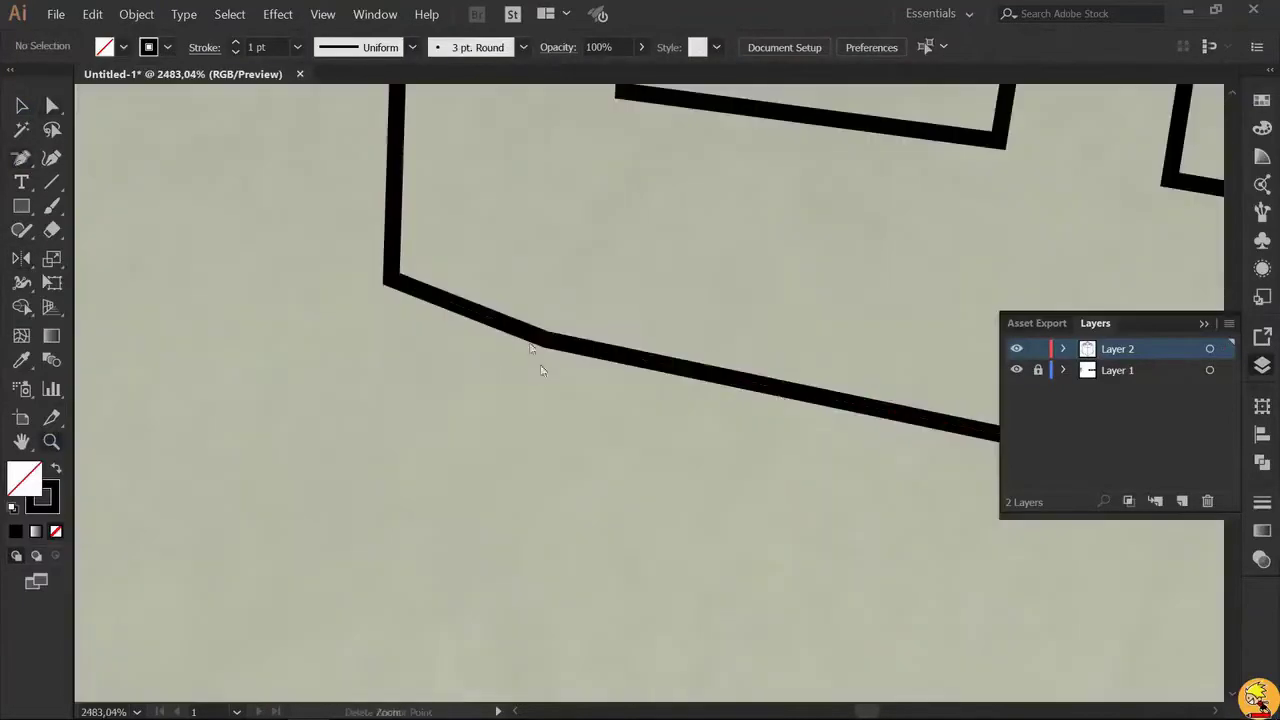
scroll(590, 305, "up", 3)
scroll(590, 305, "down", 6)
key("l")
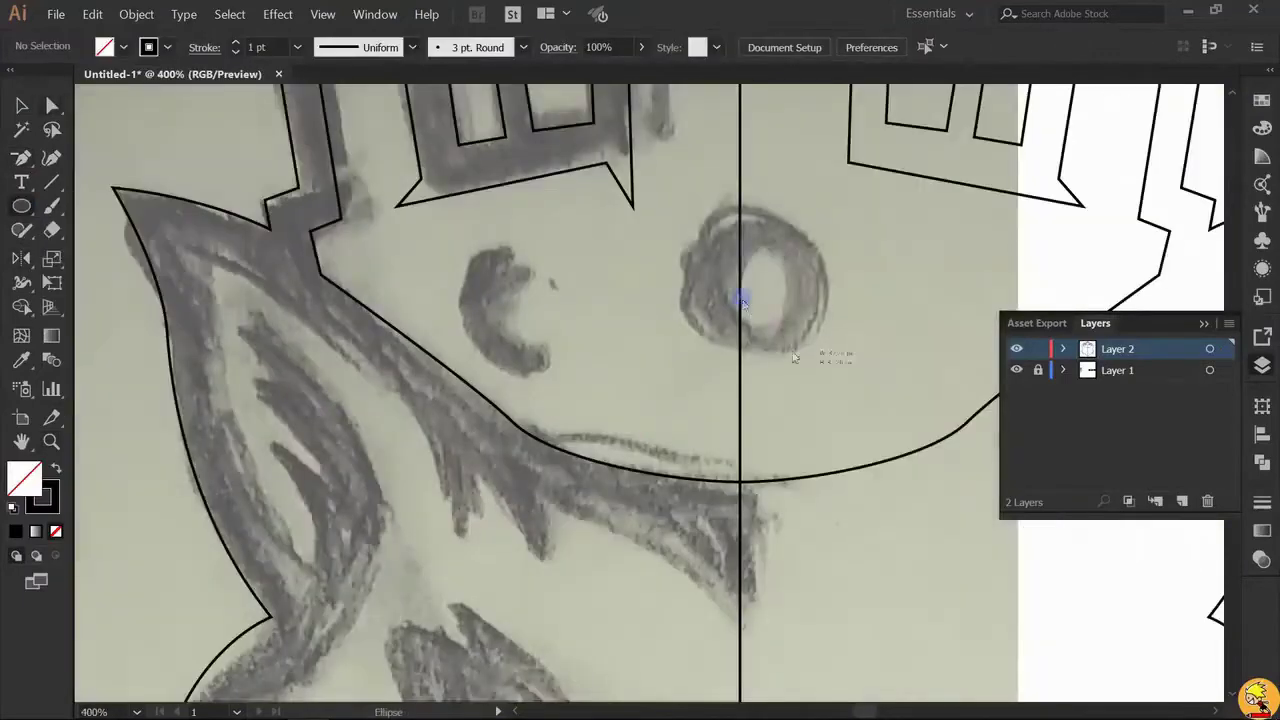
scroll(613, 390, "down", 4)
key("p")
left_click(783, 445)
left_click(578, 322)
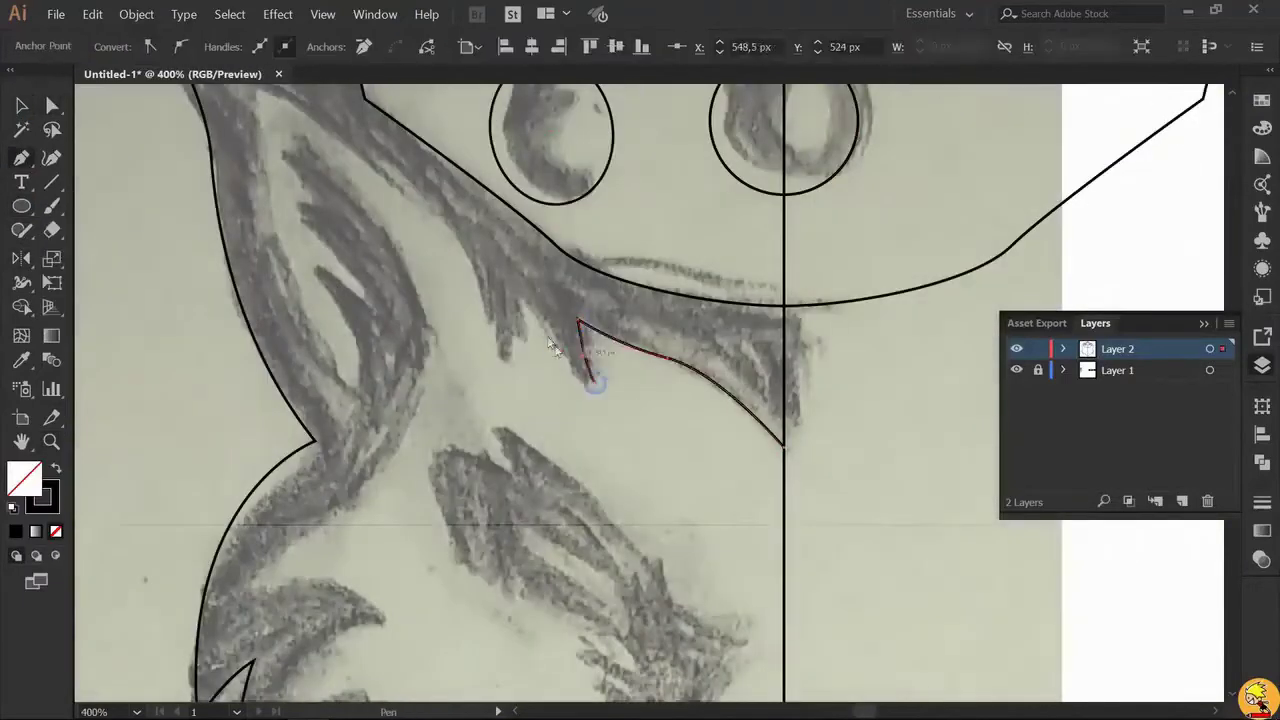
Trace the lower fur edge of the fox's face.
scroll(507, 375, "up", 2)
scroll(530, 410, "down", 2)
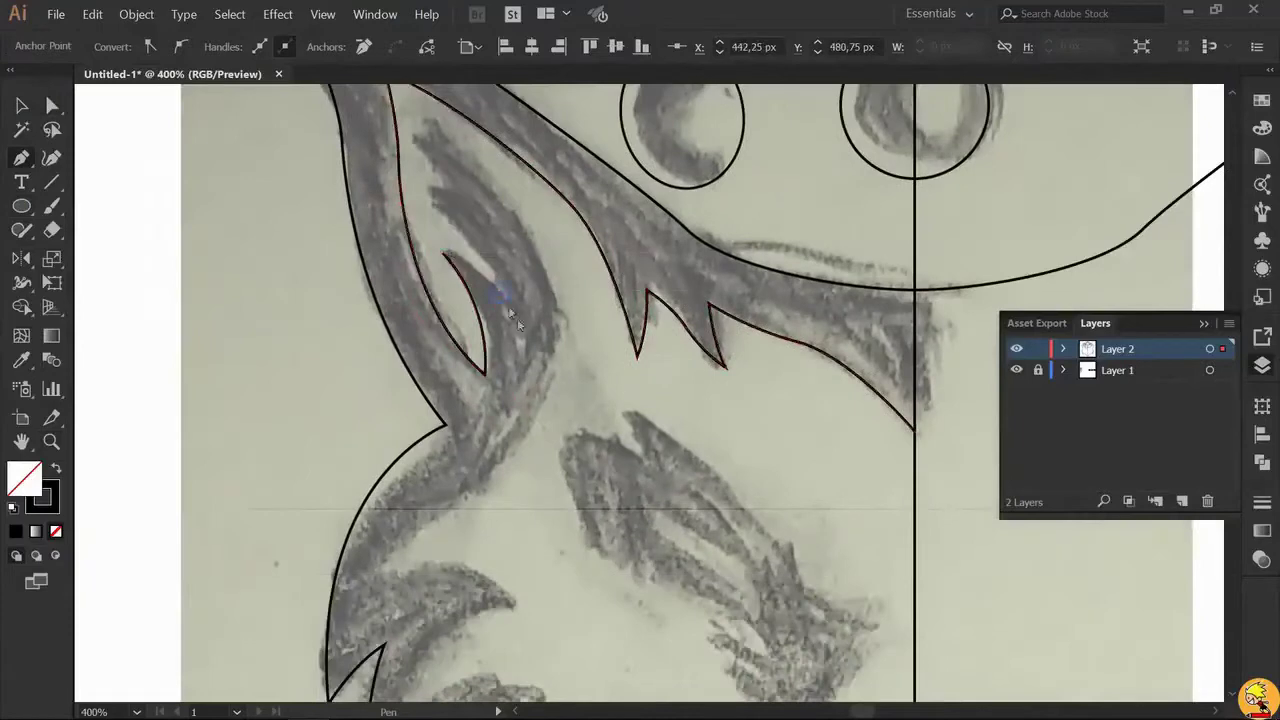
scroll(543, 388, "down", 4)
scroll(478, 390, "left", 2)
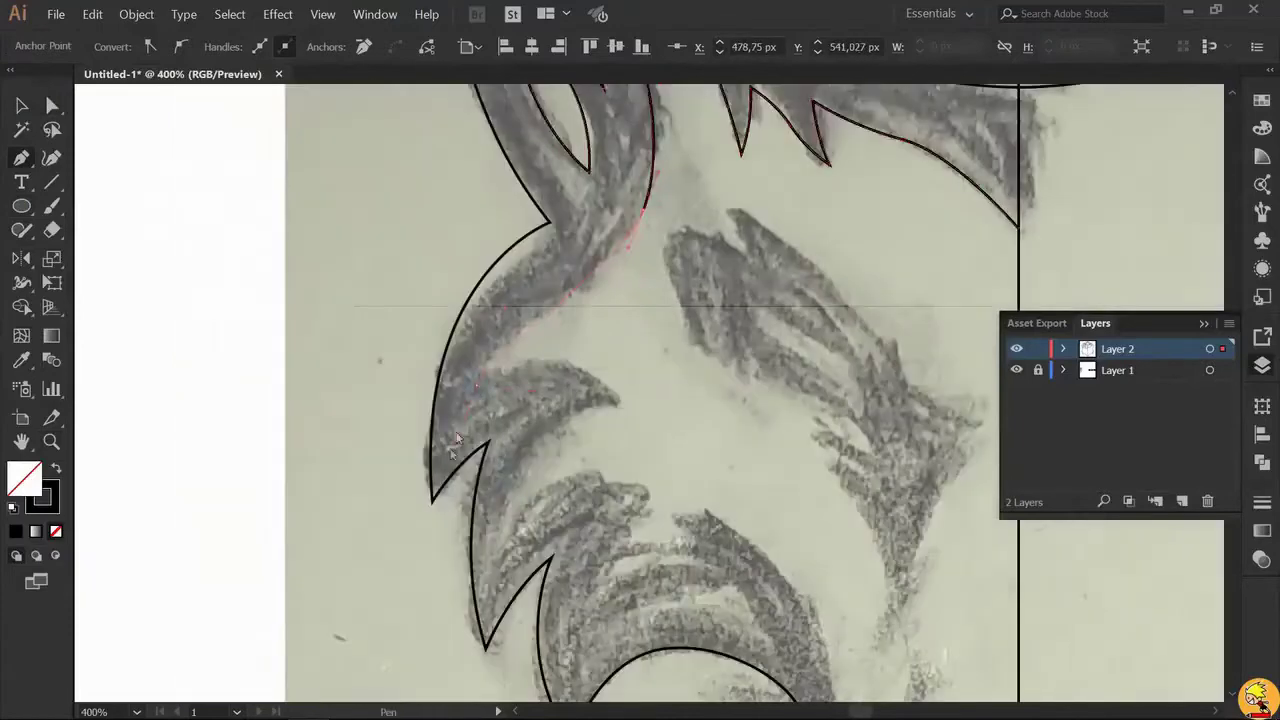
scroll(655, 433, "down", 4)
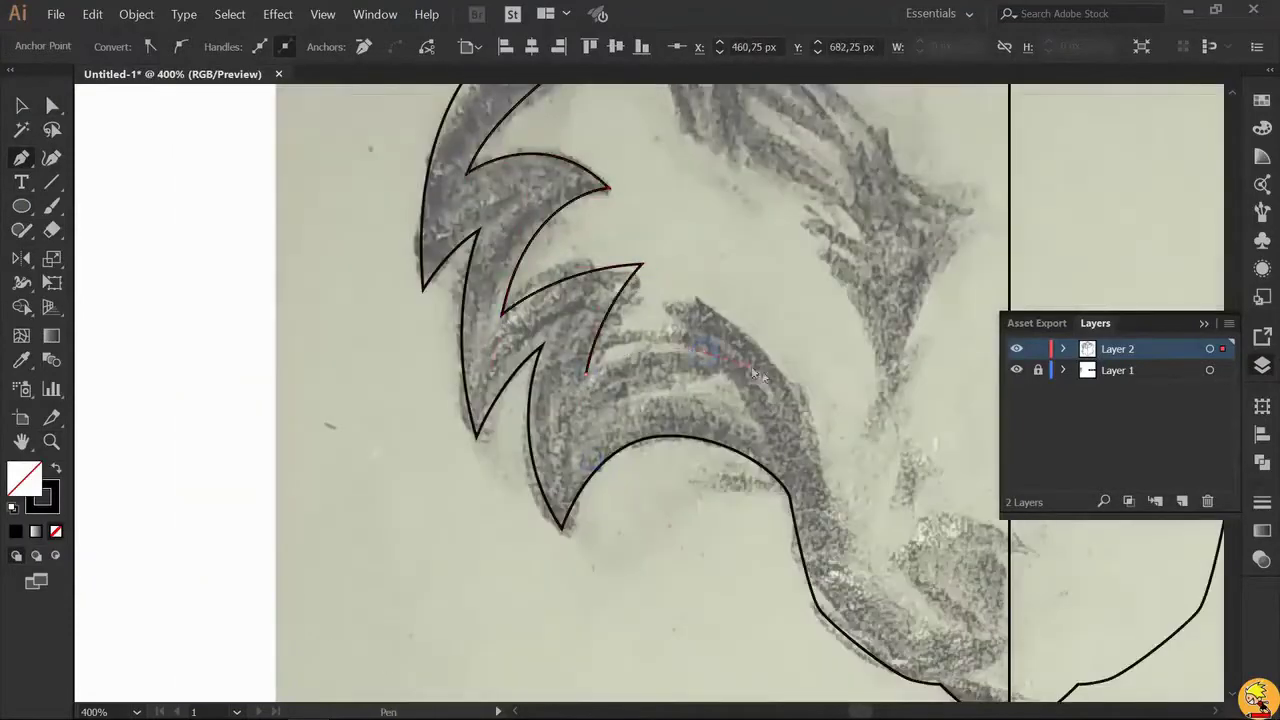
left_click(675, 305)
scroll(680, 300, "down", 3)
scroll(685, 290, "right", 2)
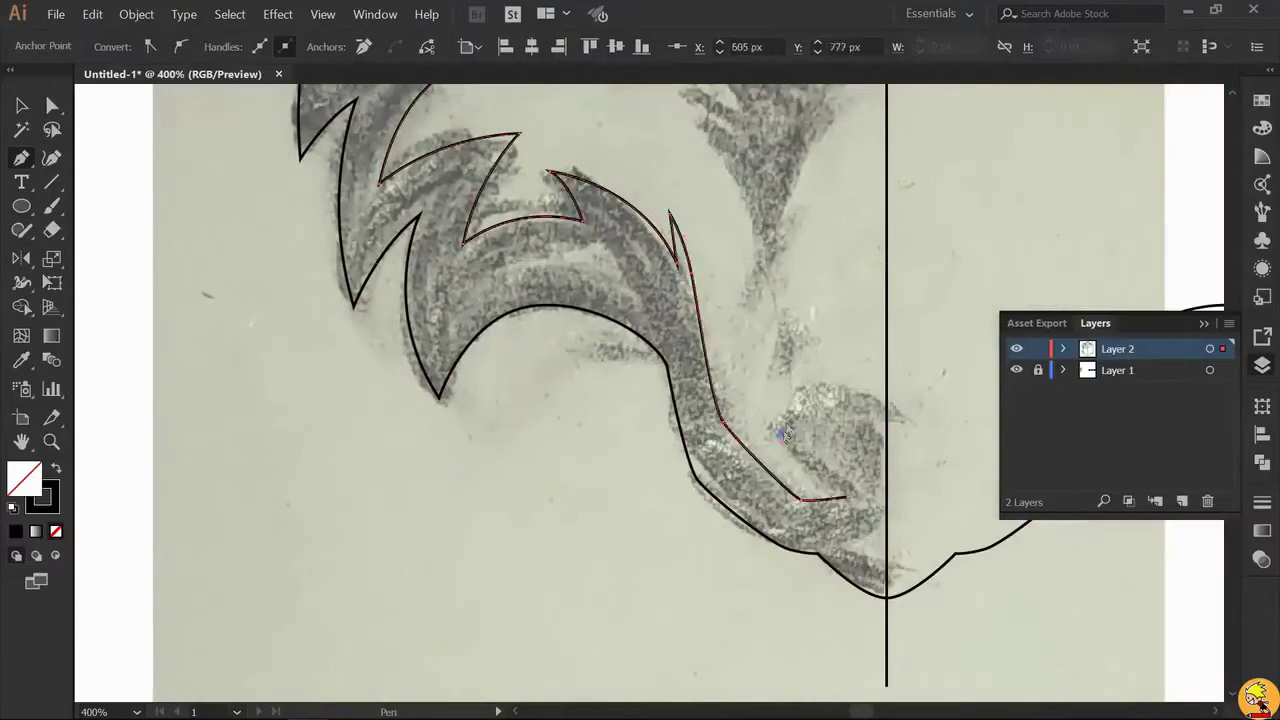
scroll(905, 376, "up", 5)
Mirror the fur path, curve the upper cheek fur, and select the mouth path.
key("o")
left_click(958, 295, "alt")
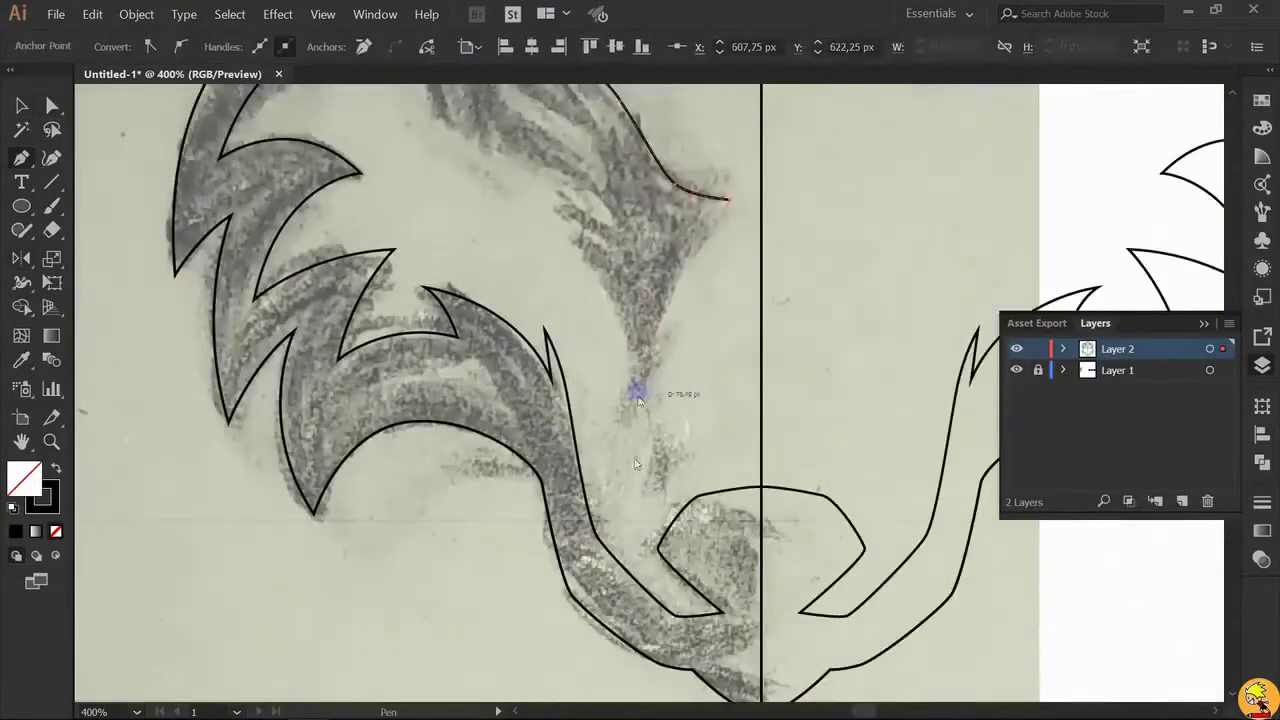
left_click_drag(560, 213, 512, 195)
scroll(540, 240, "up", 3)
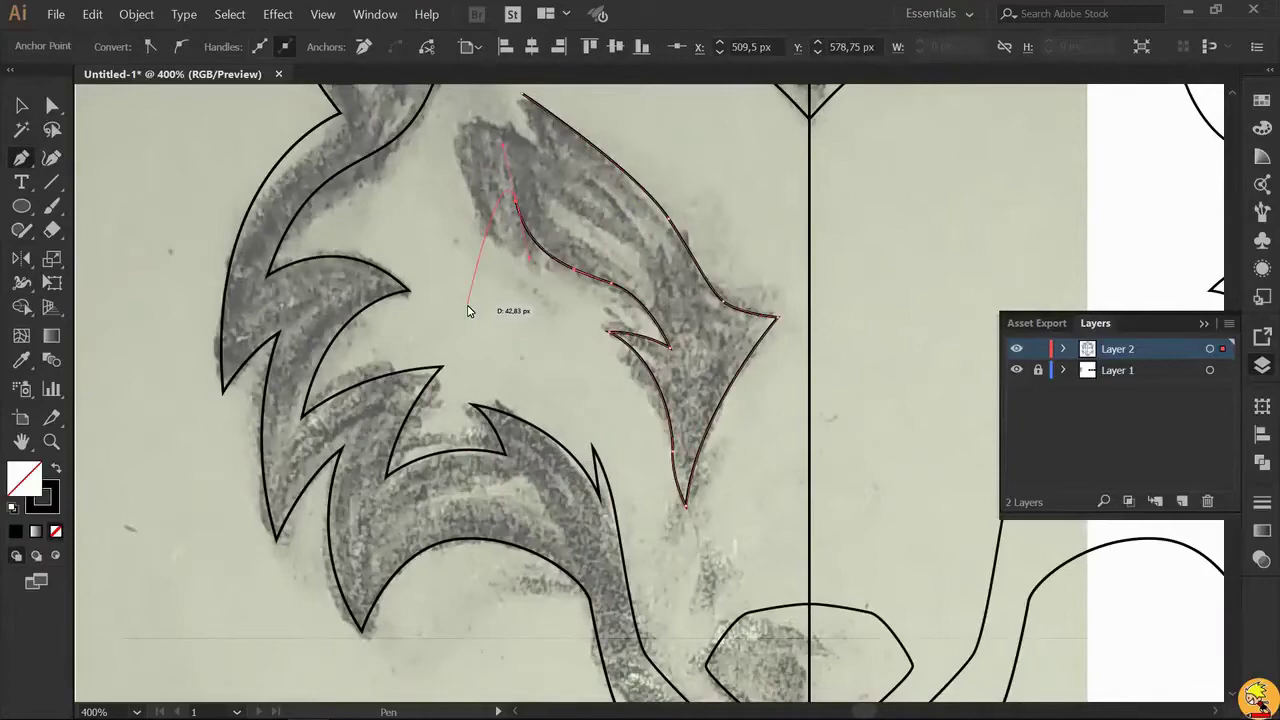
scroll(468, 216, "up", 4)
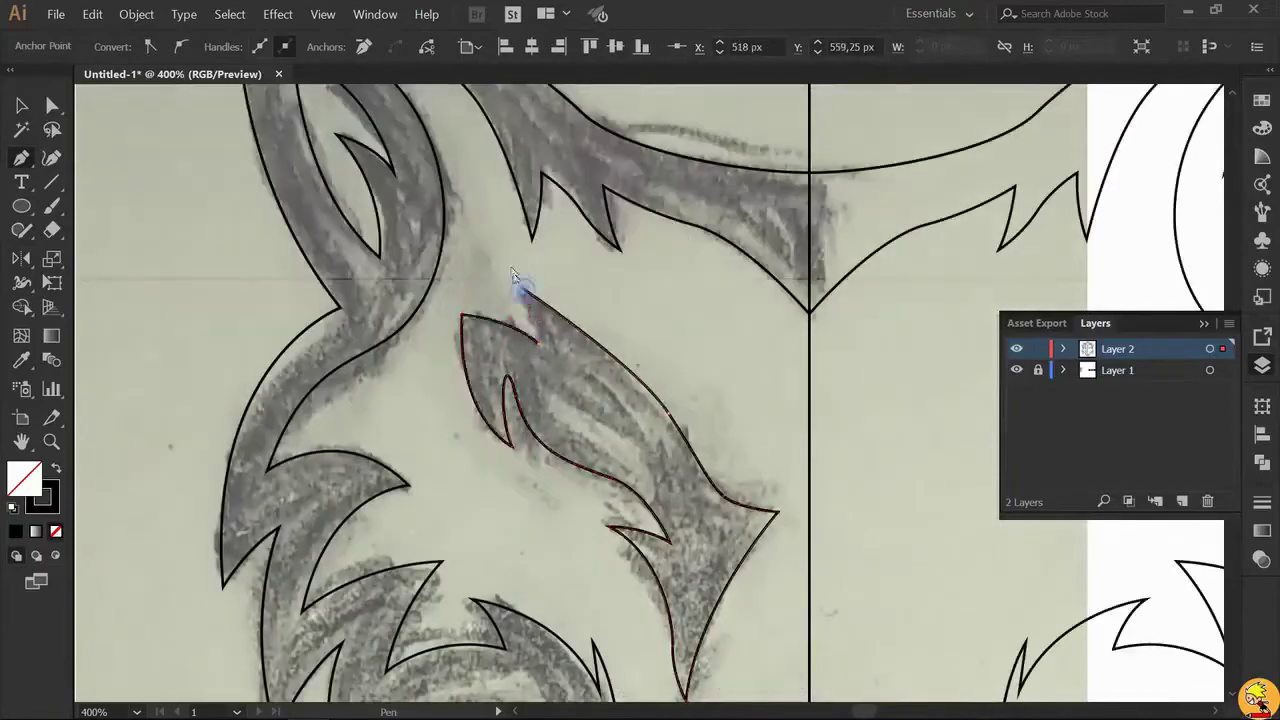
scroll(512, 272, "down", 3)
scroll(600, 330, "right", 3)
scroll(705, 387, "down", 4)
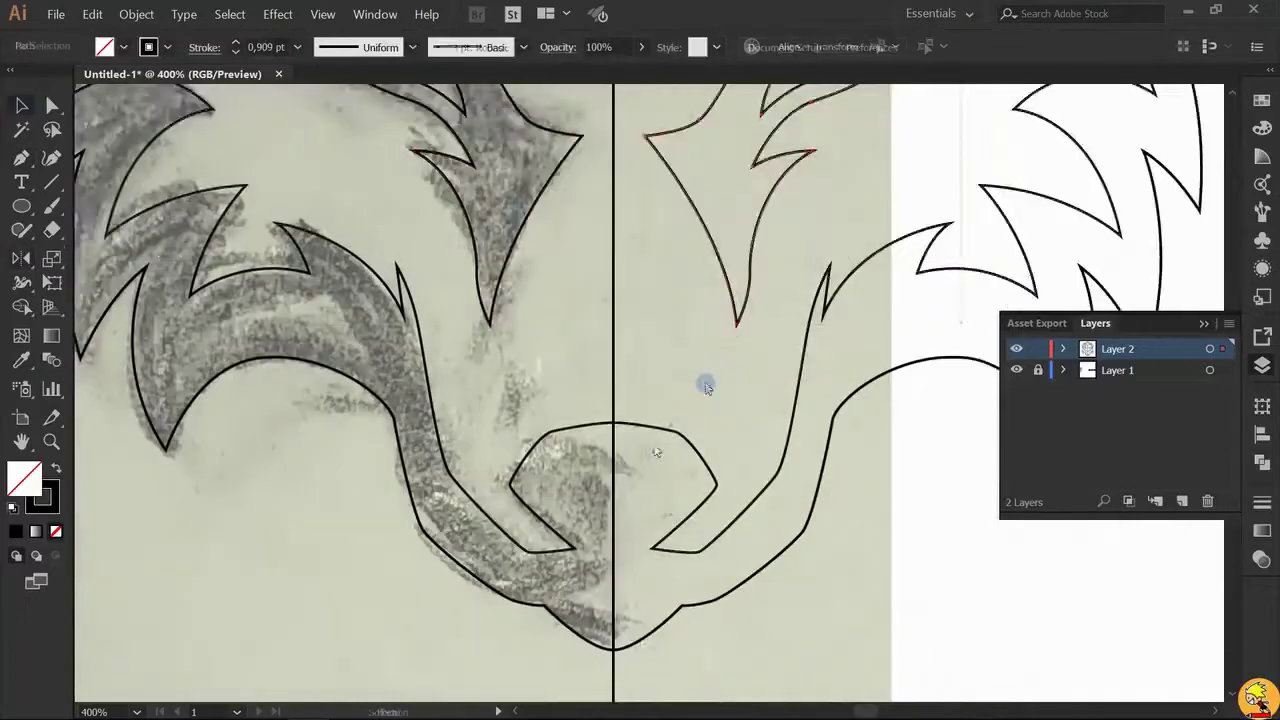
scroll(705, 387, "down", 4)
scroll(705, 387, "left", 1)
left_click(622, 420)
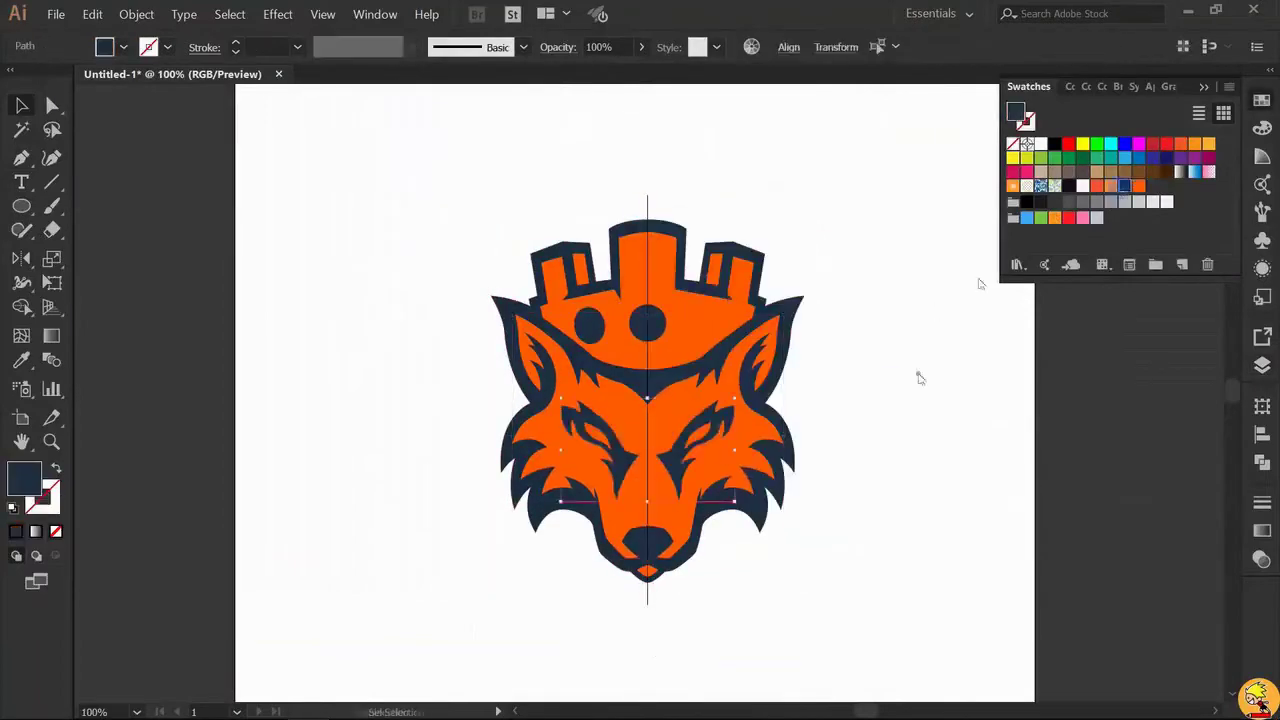
Zoom onto the fox's left ear and stretch its dark outline outward.
key("z")
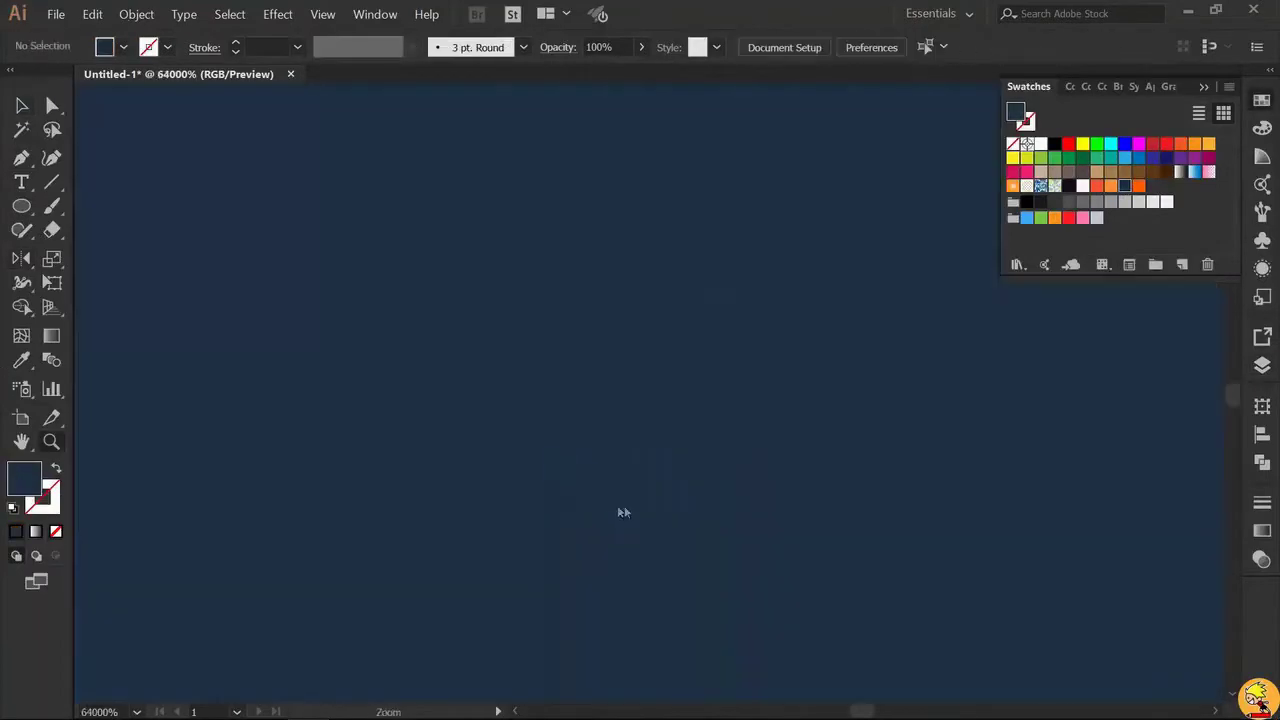
left_click_drag(623, 514, 226, 251)
key("v")
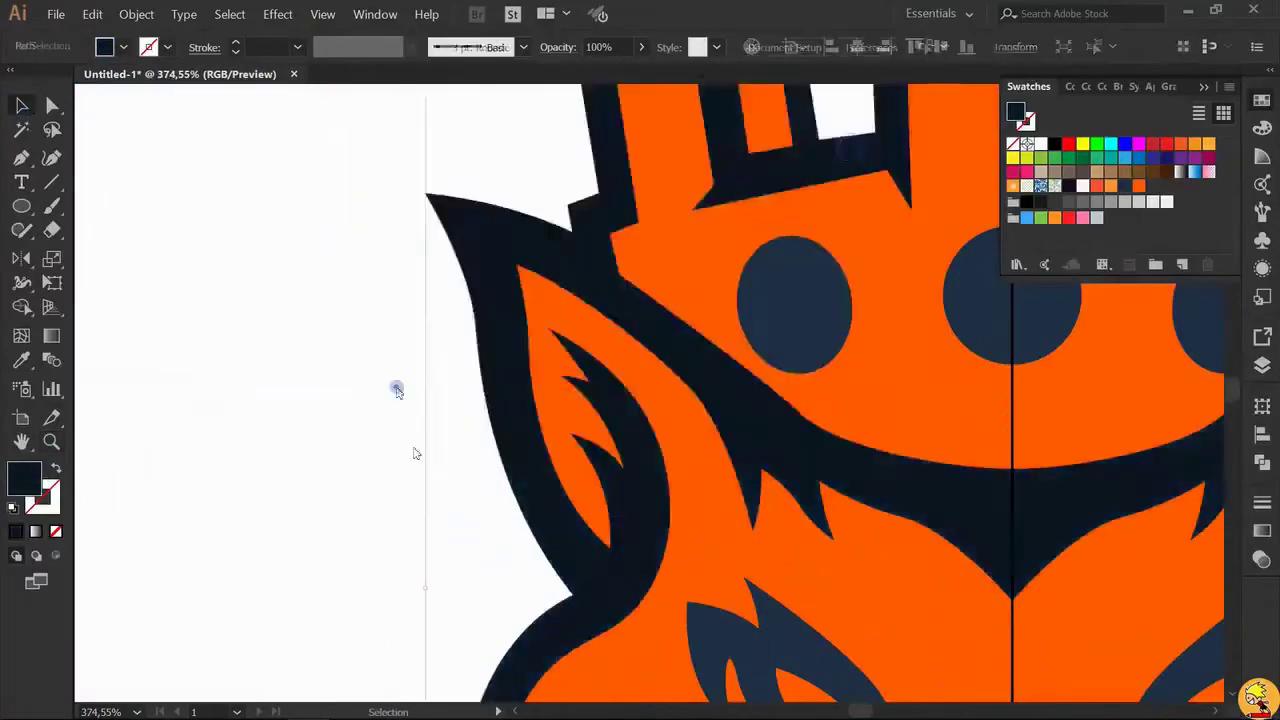
key("ctrl+1")
key("ctrl+equal")
scroll(220, 206, "up", 5)
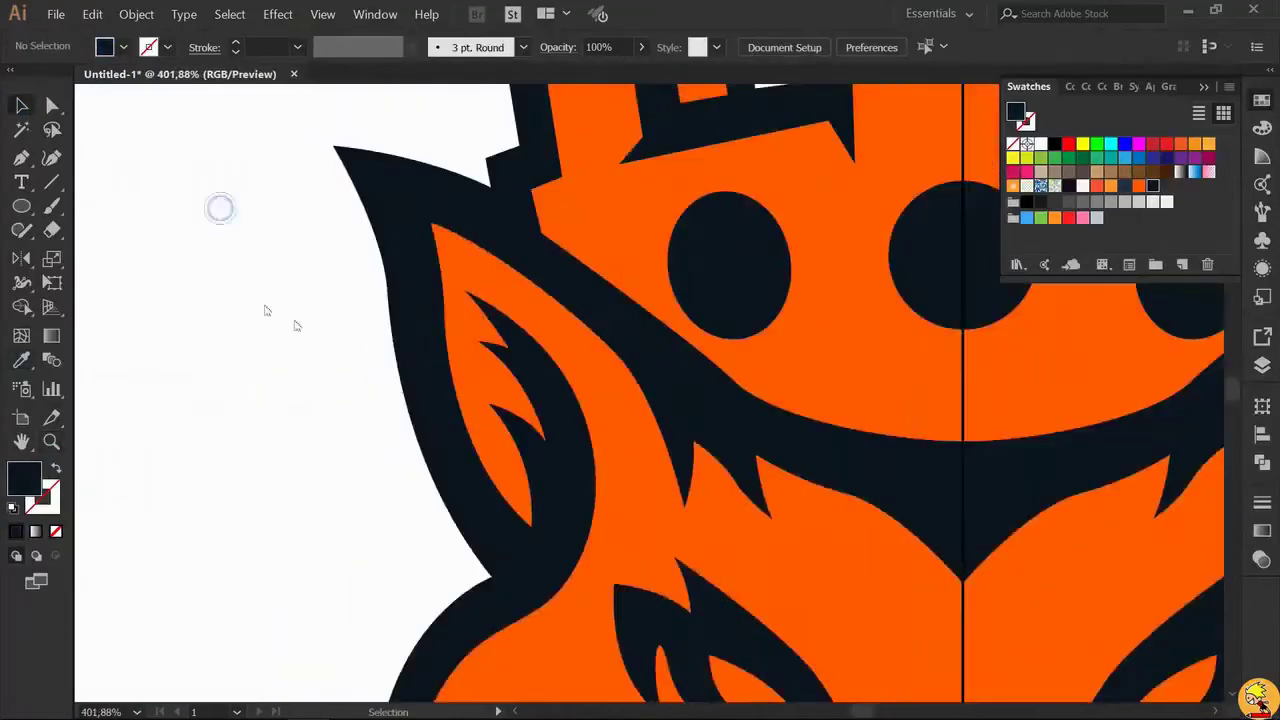
left_click_drag(566, 343, 307, 370)
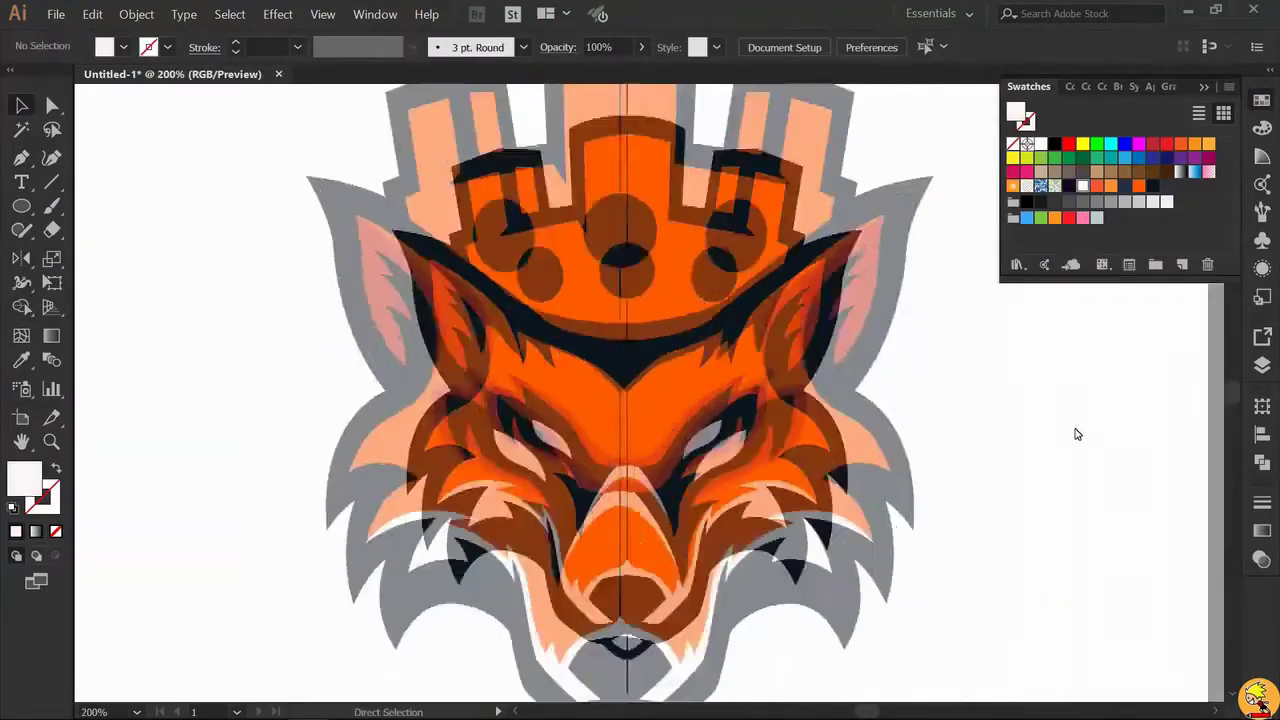
Scroll the canvas up to review the shaded fox face.
scroll(259, 317, "up", 3)
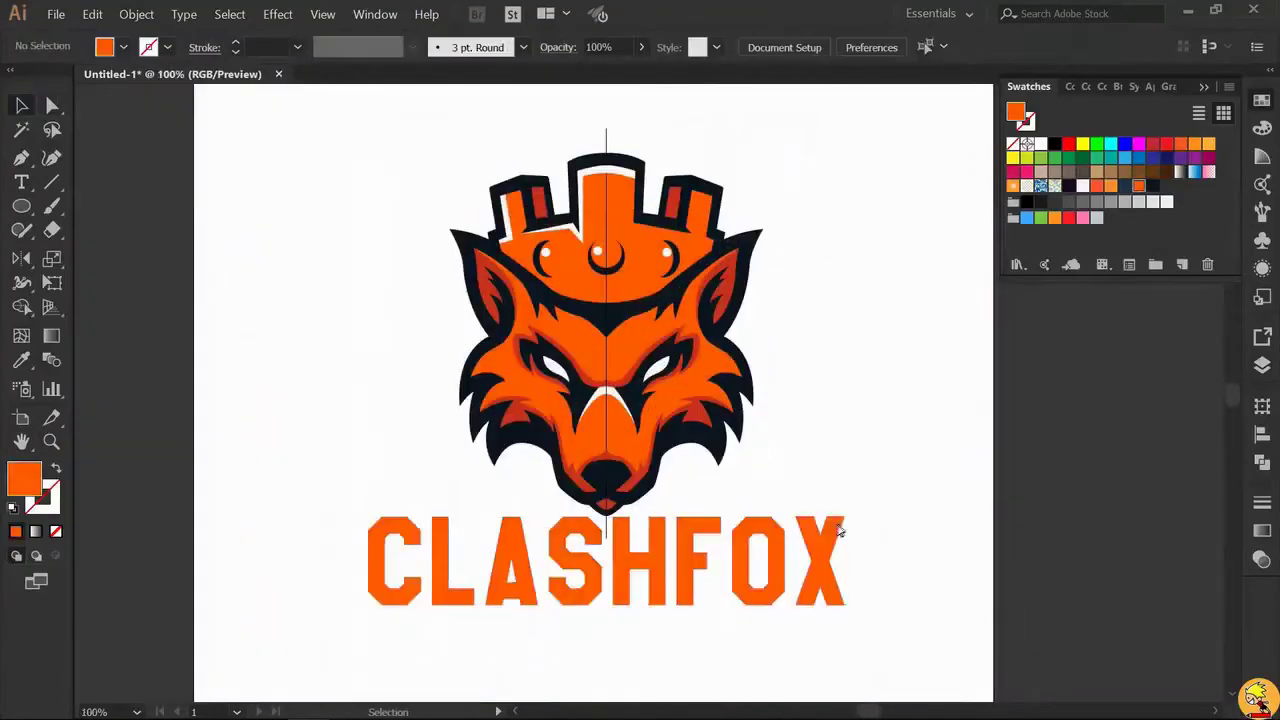
Open the Object menu for the CLASHFOX lettering.
left_click(136, 14)
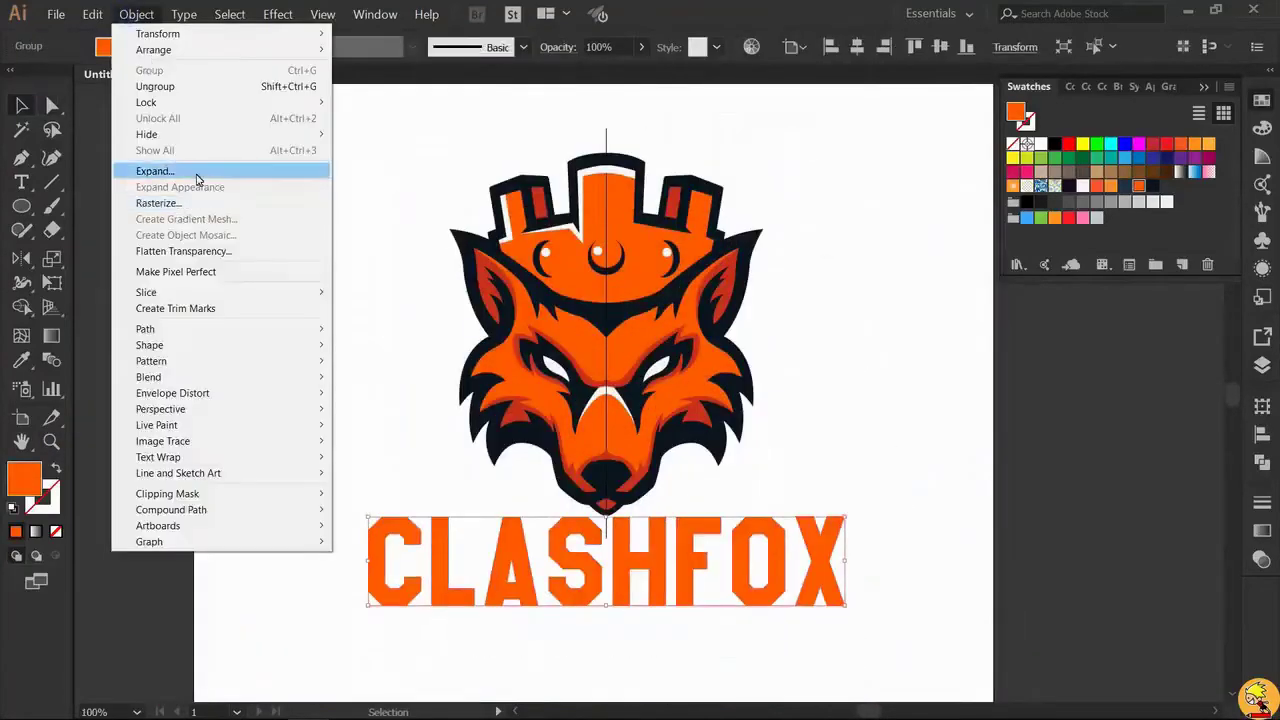
Warp the CLASHFOX lettering with a gentle negative Bulge and isolate the artwork for drawing.
left_click(388, 254)
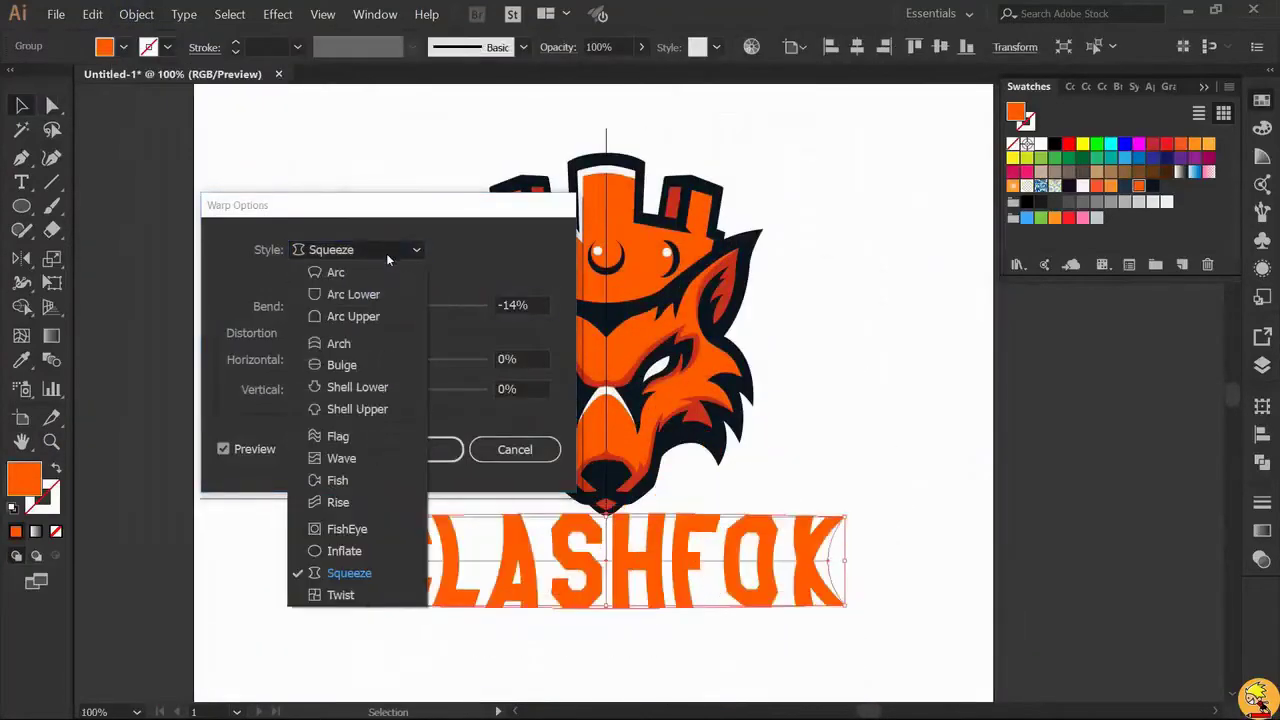
left_click(381, 272)
mouse_move(374, 306)
left_mouse_down()
mouse_move(417, 306)
mouse_move(382, 306)
left_mouse_up()
left_click(388, 249)
left_click(342, 364)
left_click(418, 449)
left_click(858, 442)
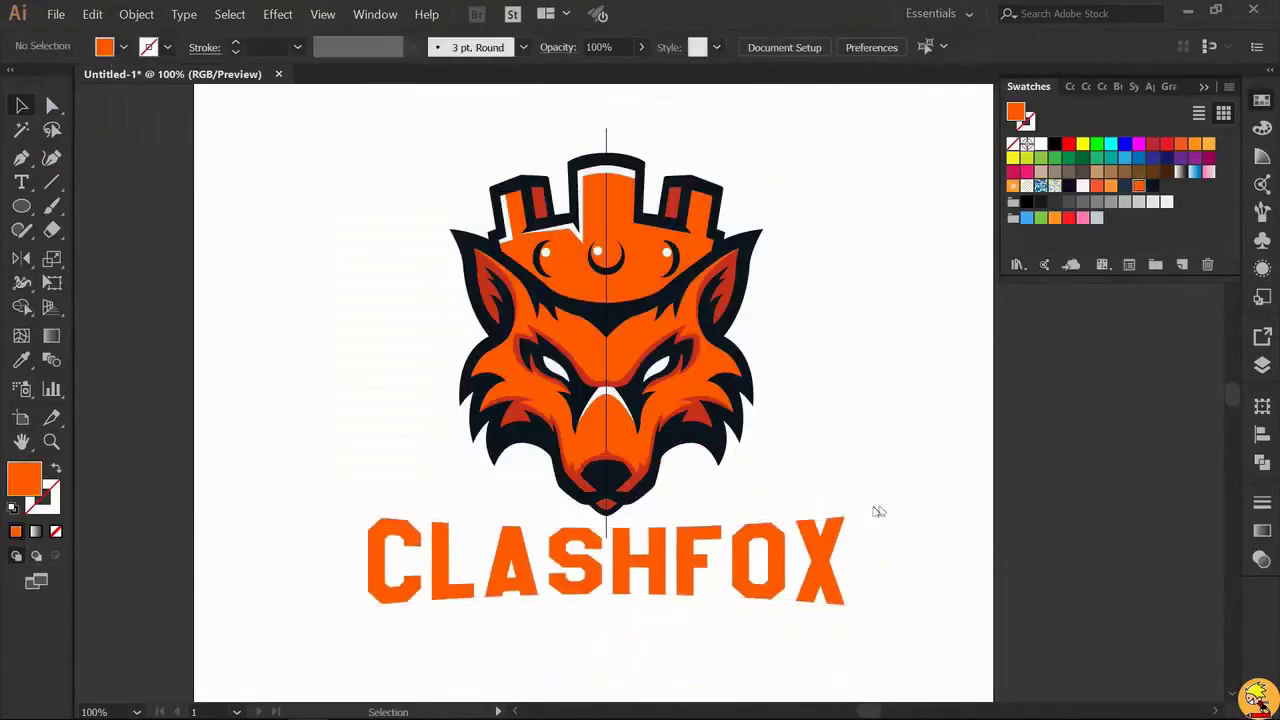
double_click(828, 197)
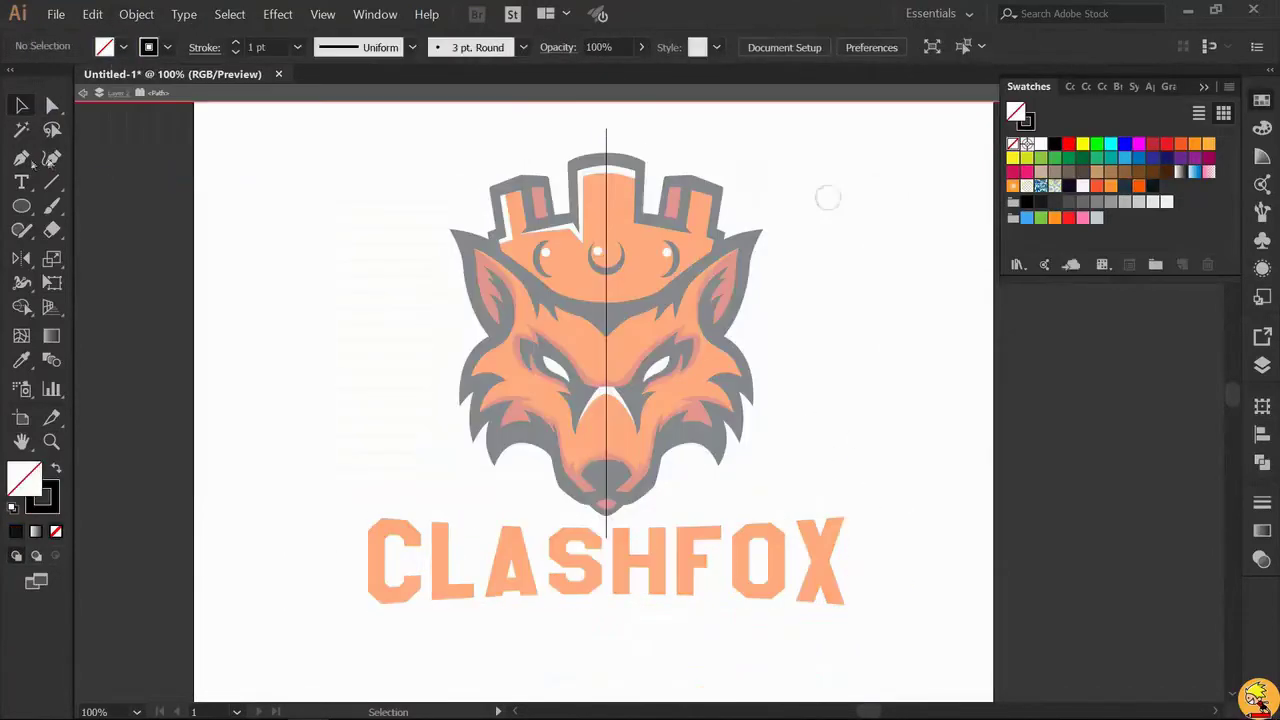
Draw a navy shield behind the fox with a scaled orange copy inside it.
left_click(421, 263)
key("v")
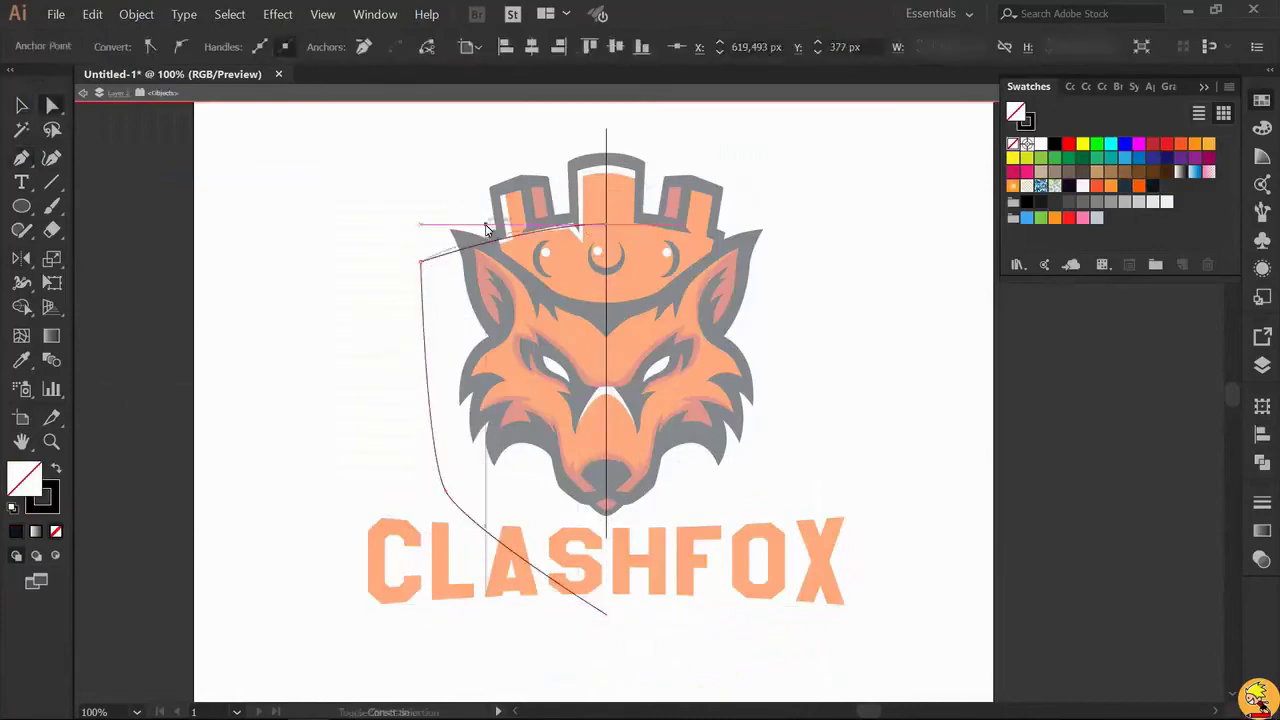
key("Escape")
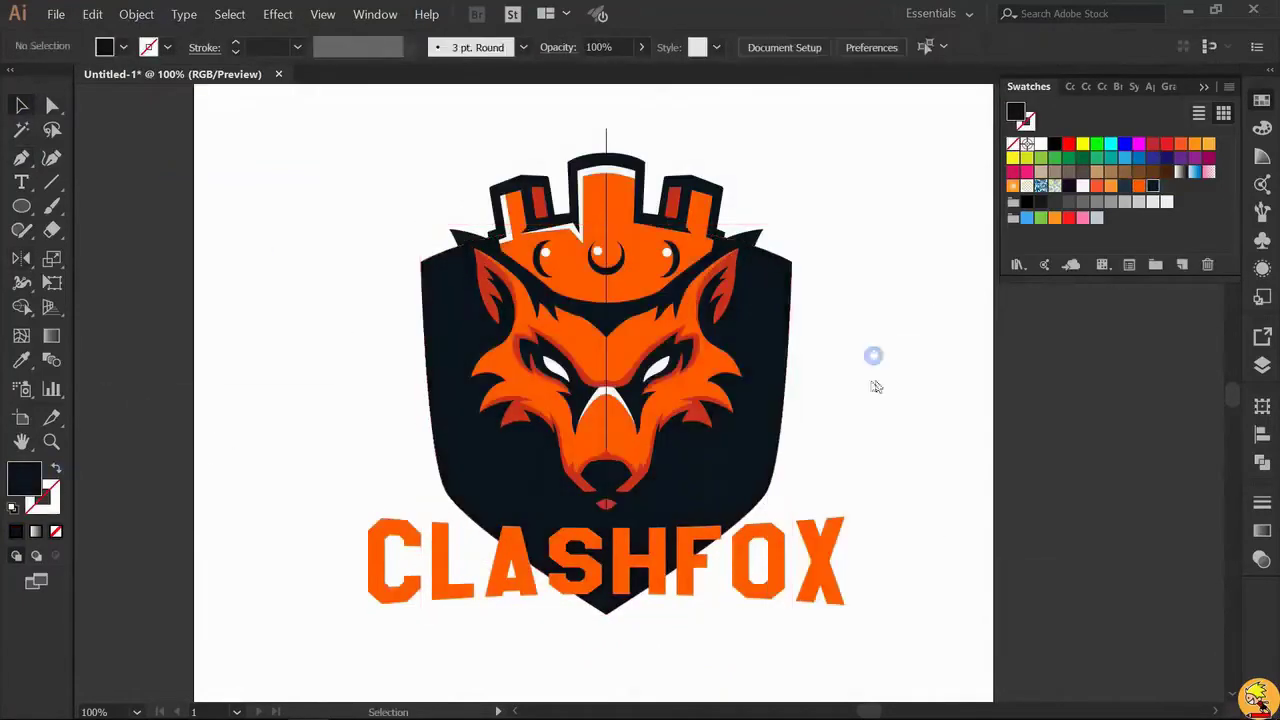
left_click(1155, 189)
left_click_drag(793, 225, 770, 265)
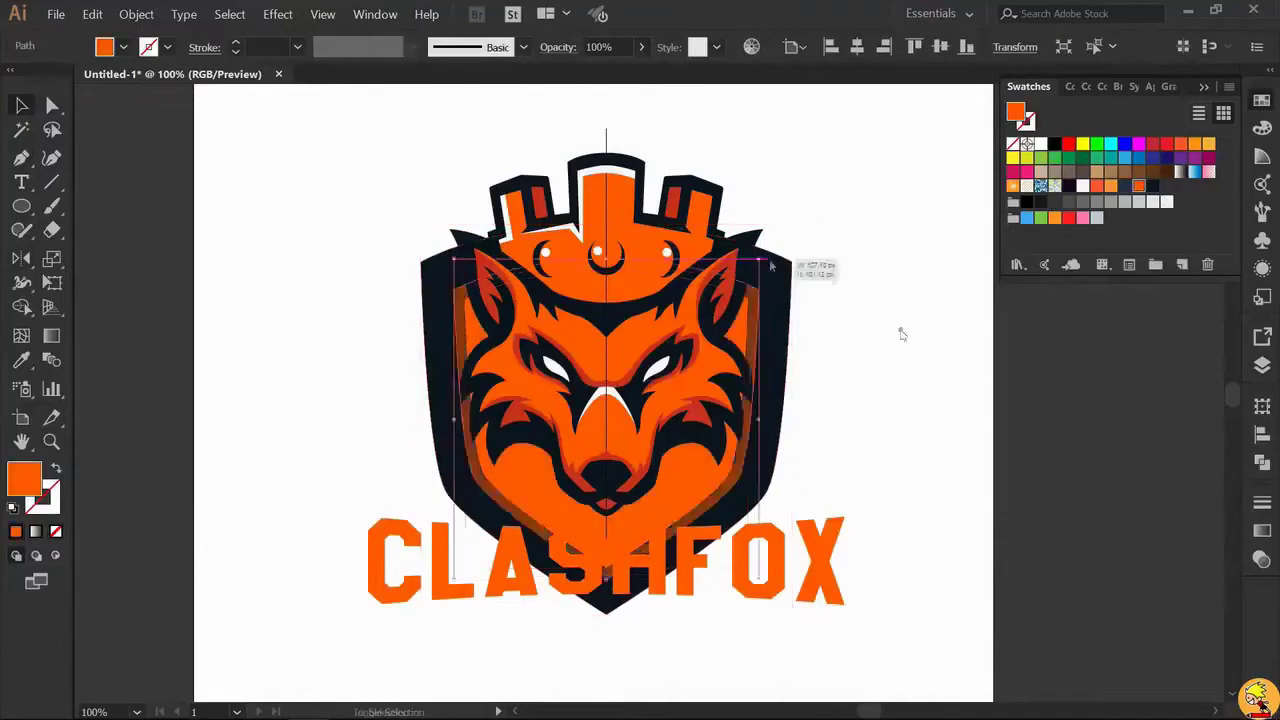
key("v")
left_click(835, 550)
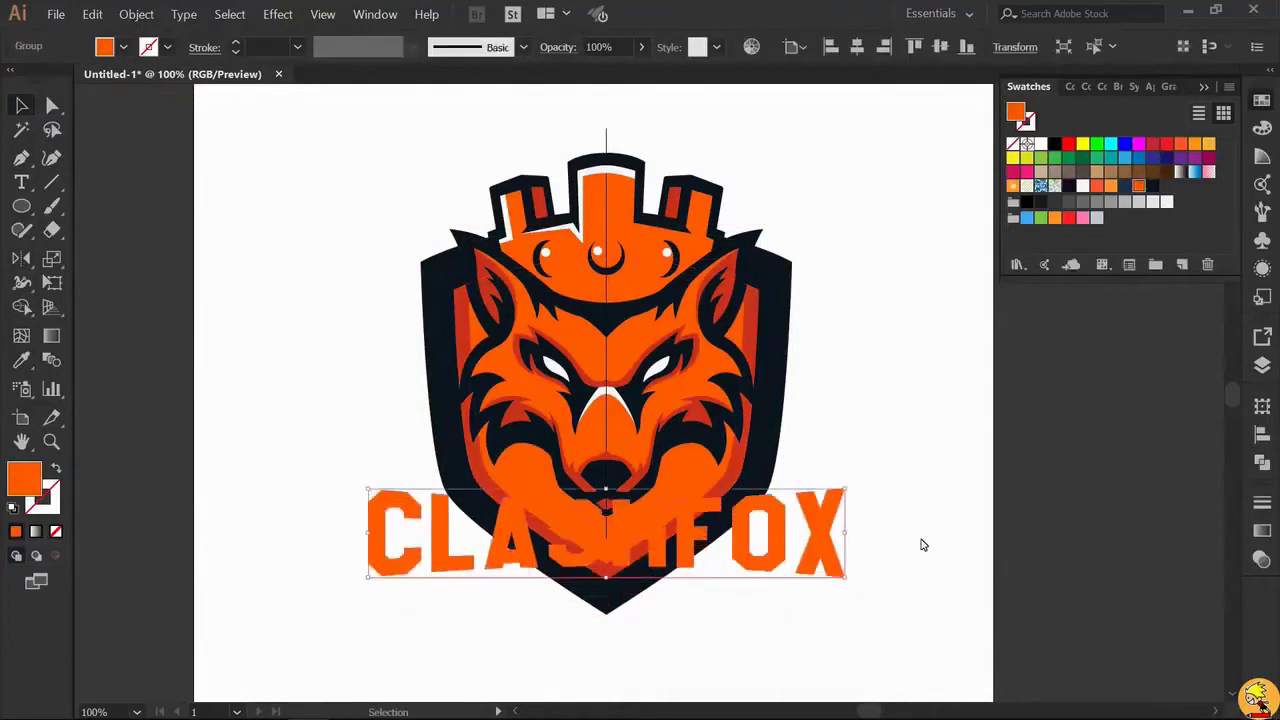
Create an offset outline around the CLASHFOX letters.
left_click(136, 14)
left_click(400, 260)
left_click(290, 224)
left_click(378, 224)
Send the offset shape behind the letters and fill it dark navy as the banner.
double_click(845, 520)
right_click(850, 255)
left_click(985, 460)
left_click(1152, 185)
double_click(949, 354)
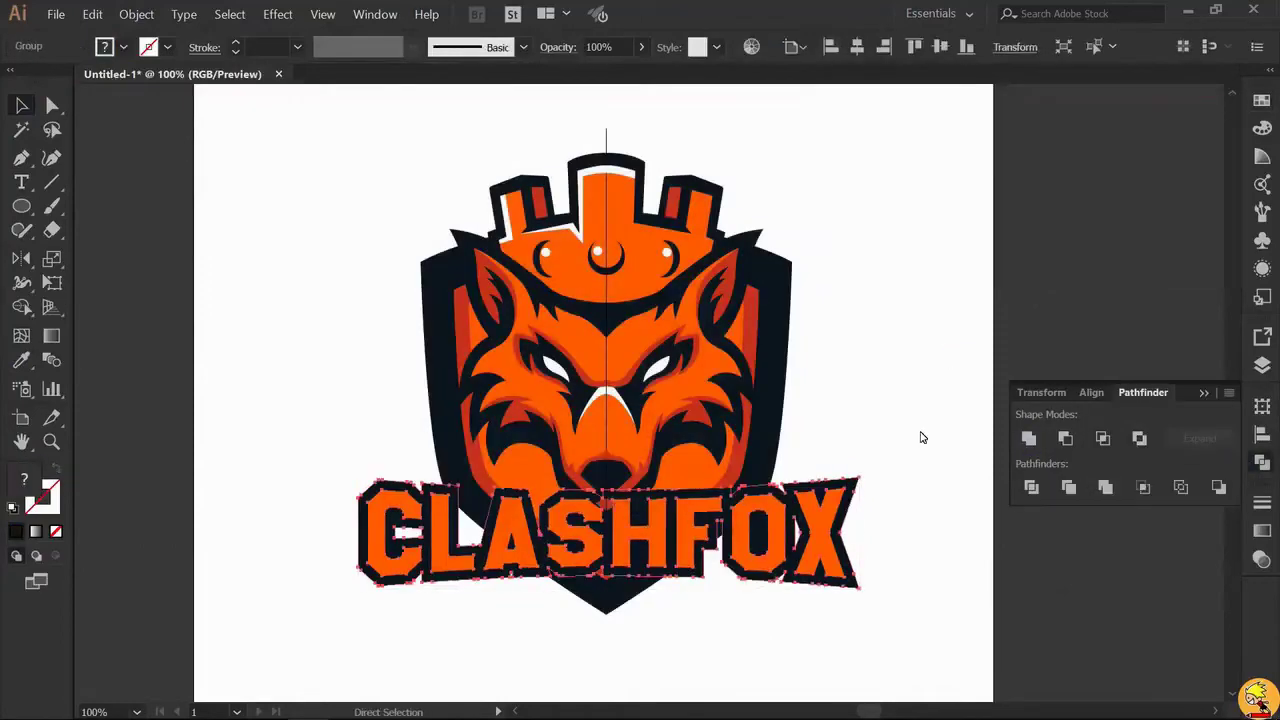
left_click(940, 412)
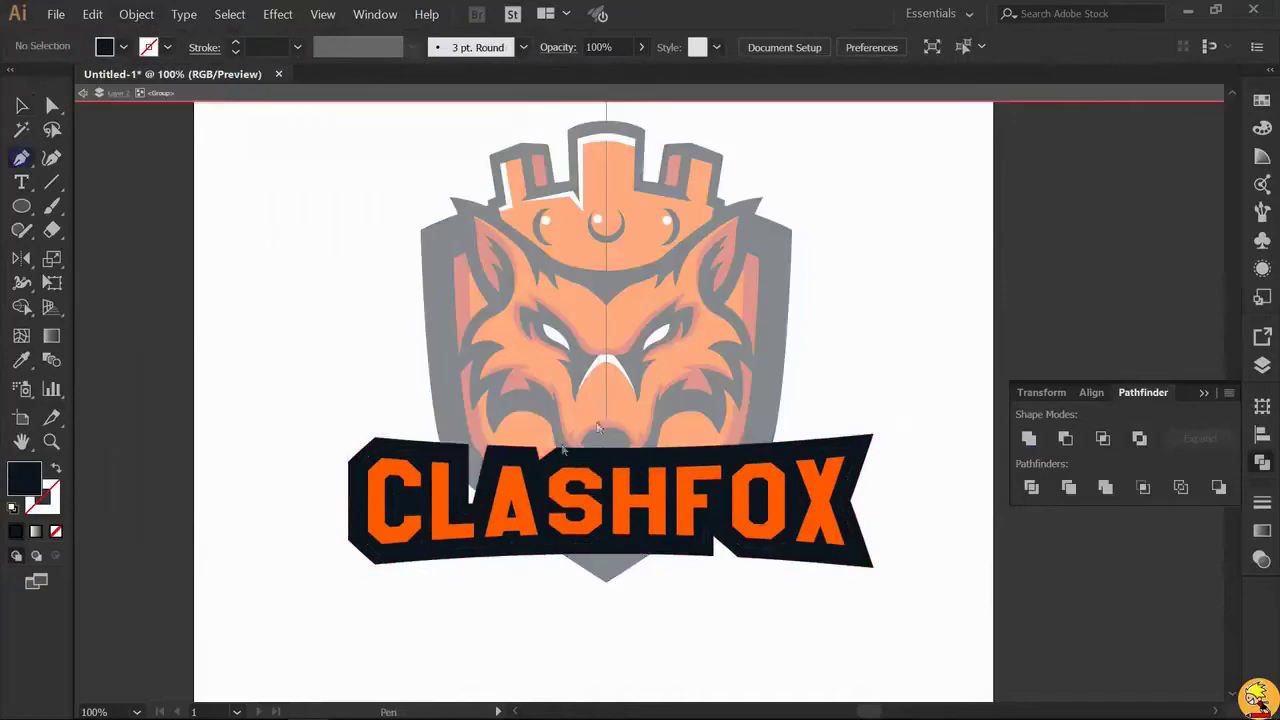
double_click(931, 386)
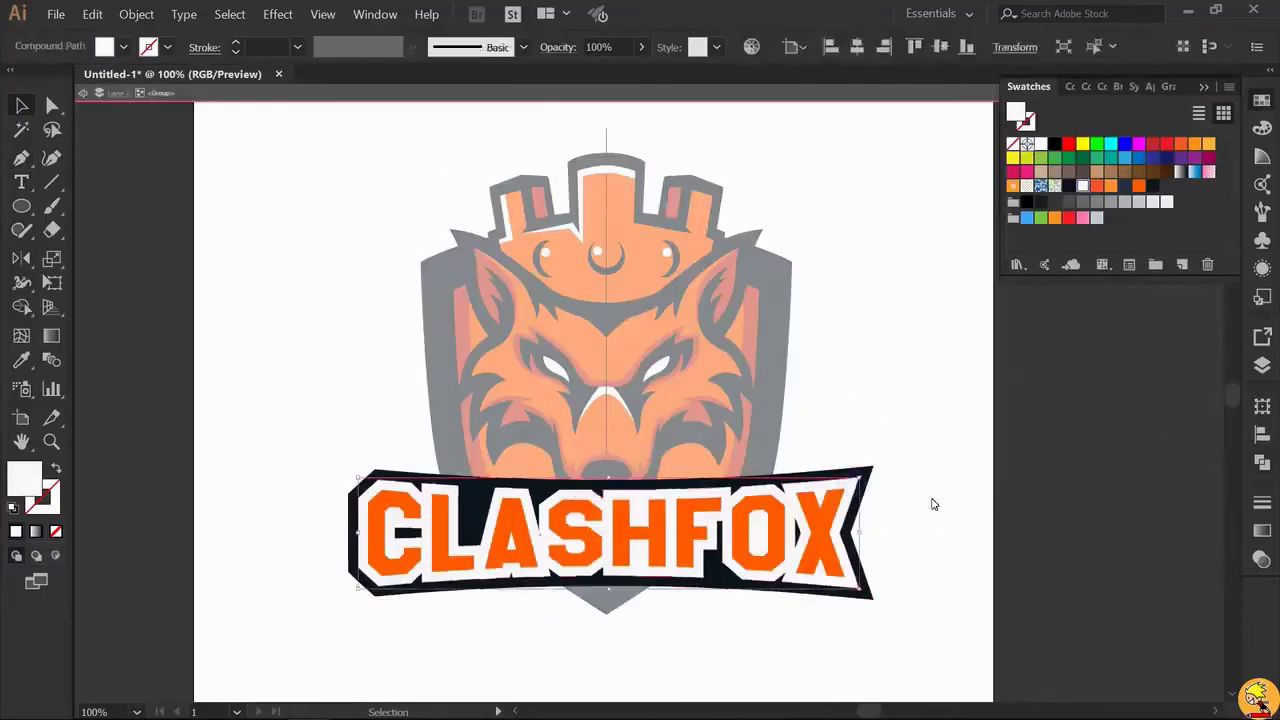
scroll(602, 661, "up", 3)
Select the CL letter shapes of the CLASHFOX wordmark.
left_click(372, 496)
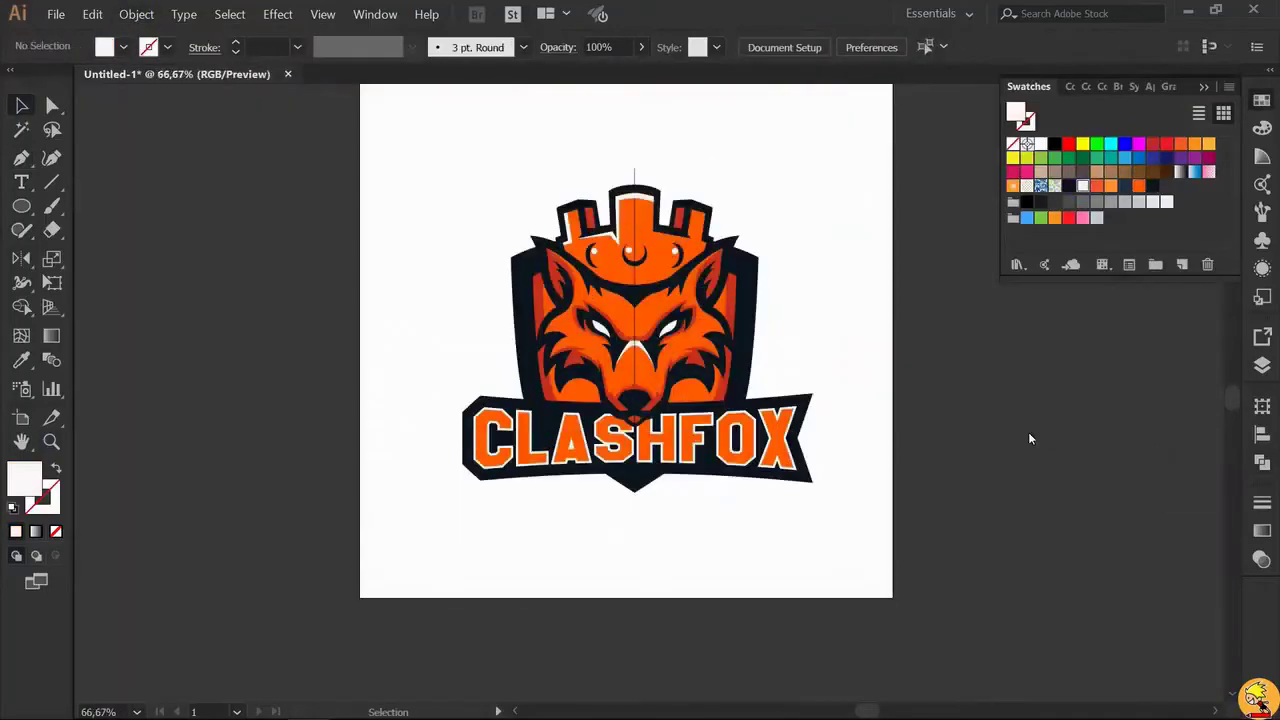